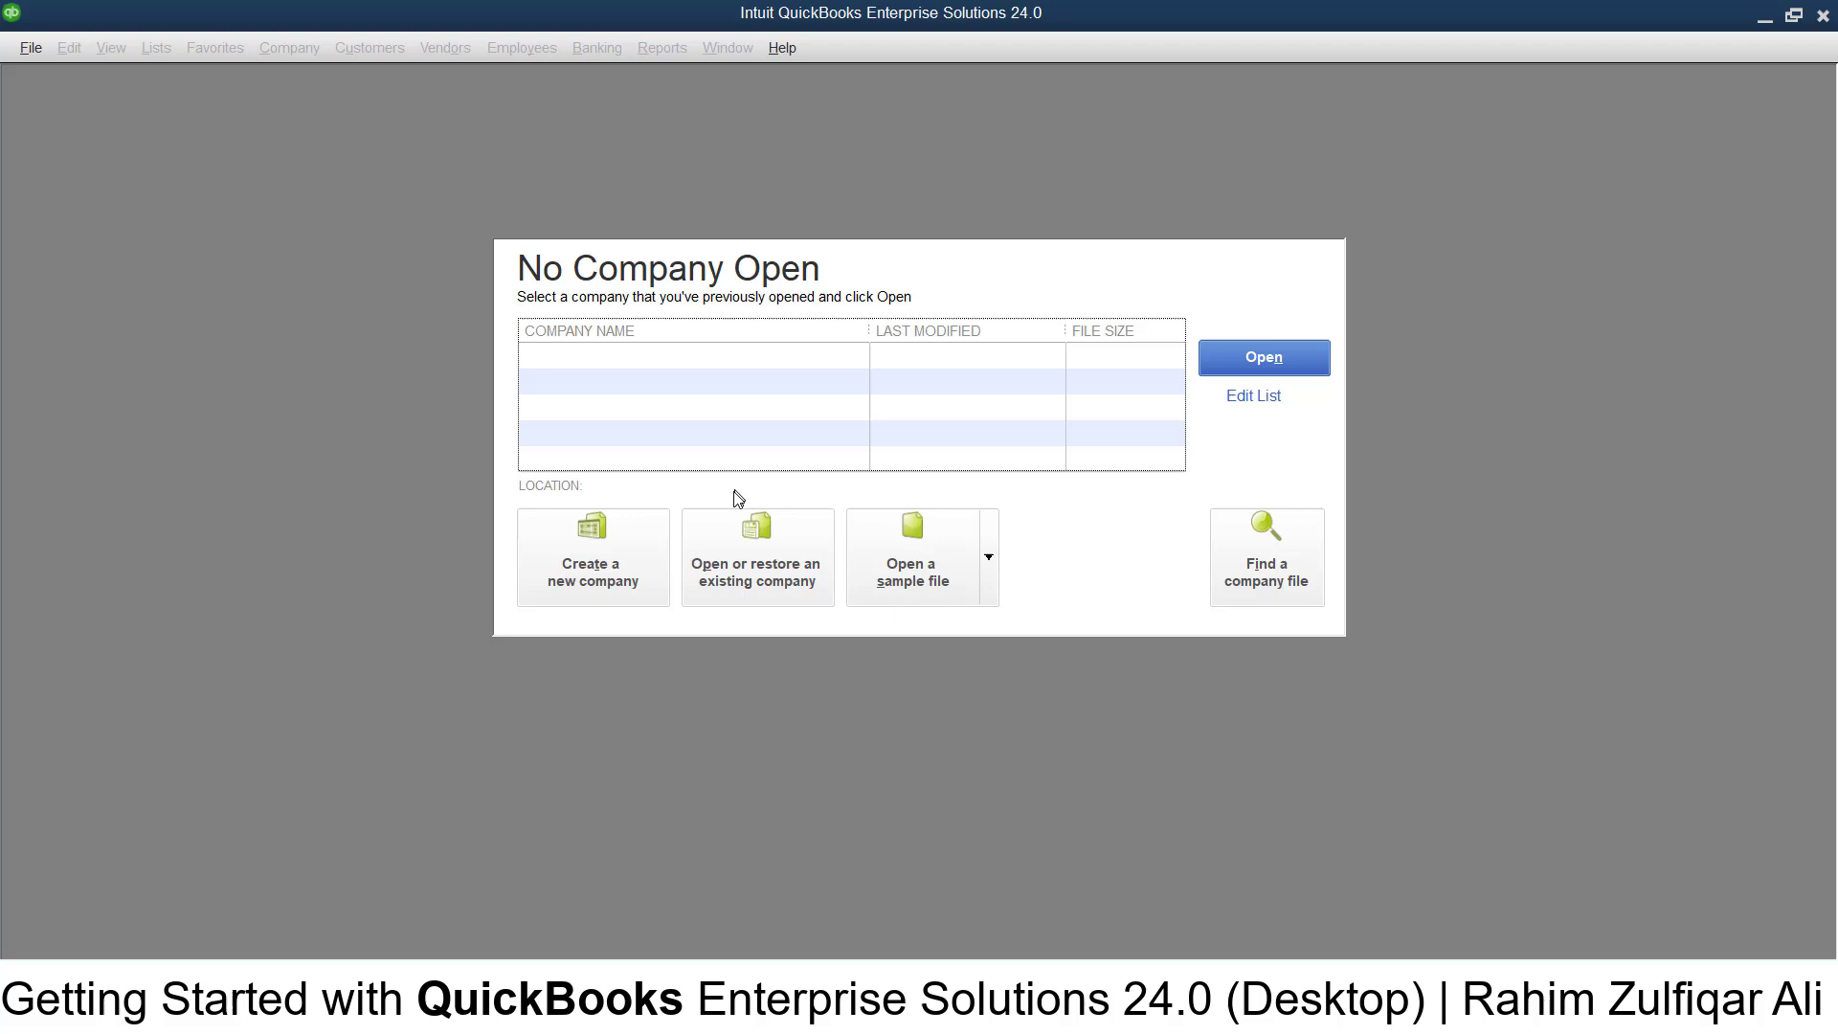
- Start a new company file and set it up for myself as the admin
click(599, 570)
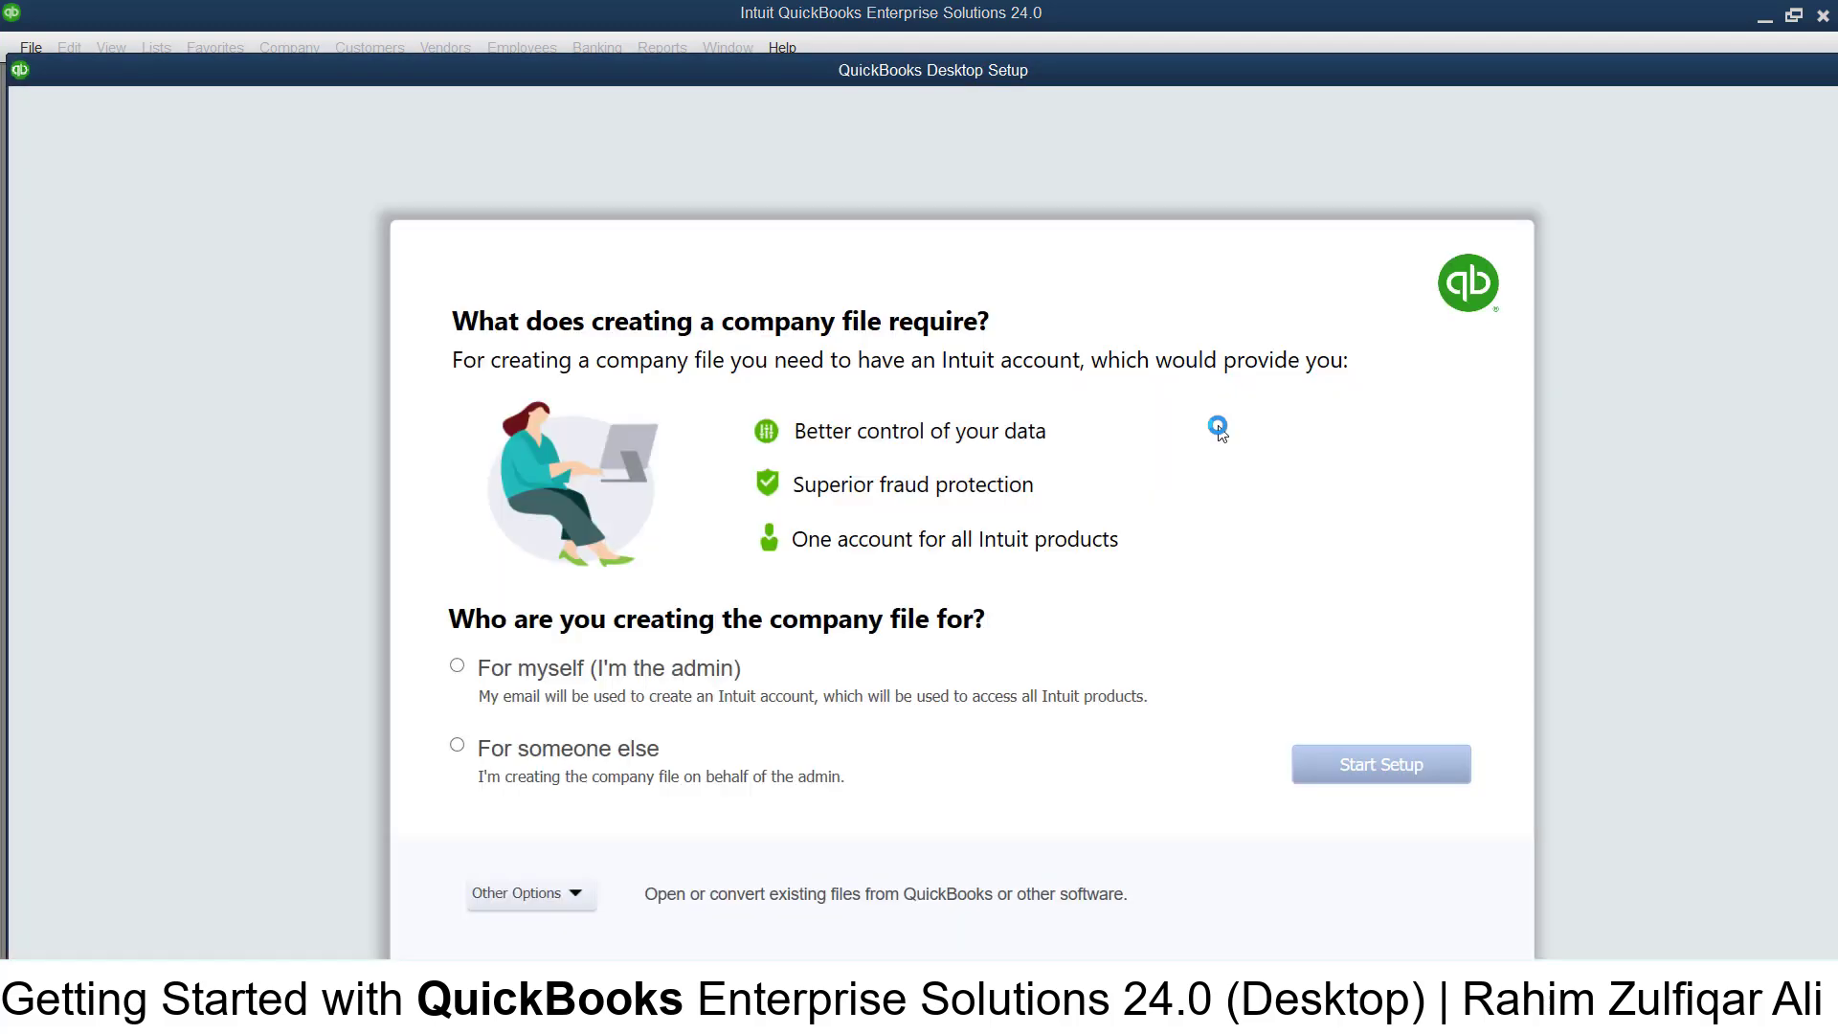
drag(962, 71, 976, 59)
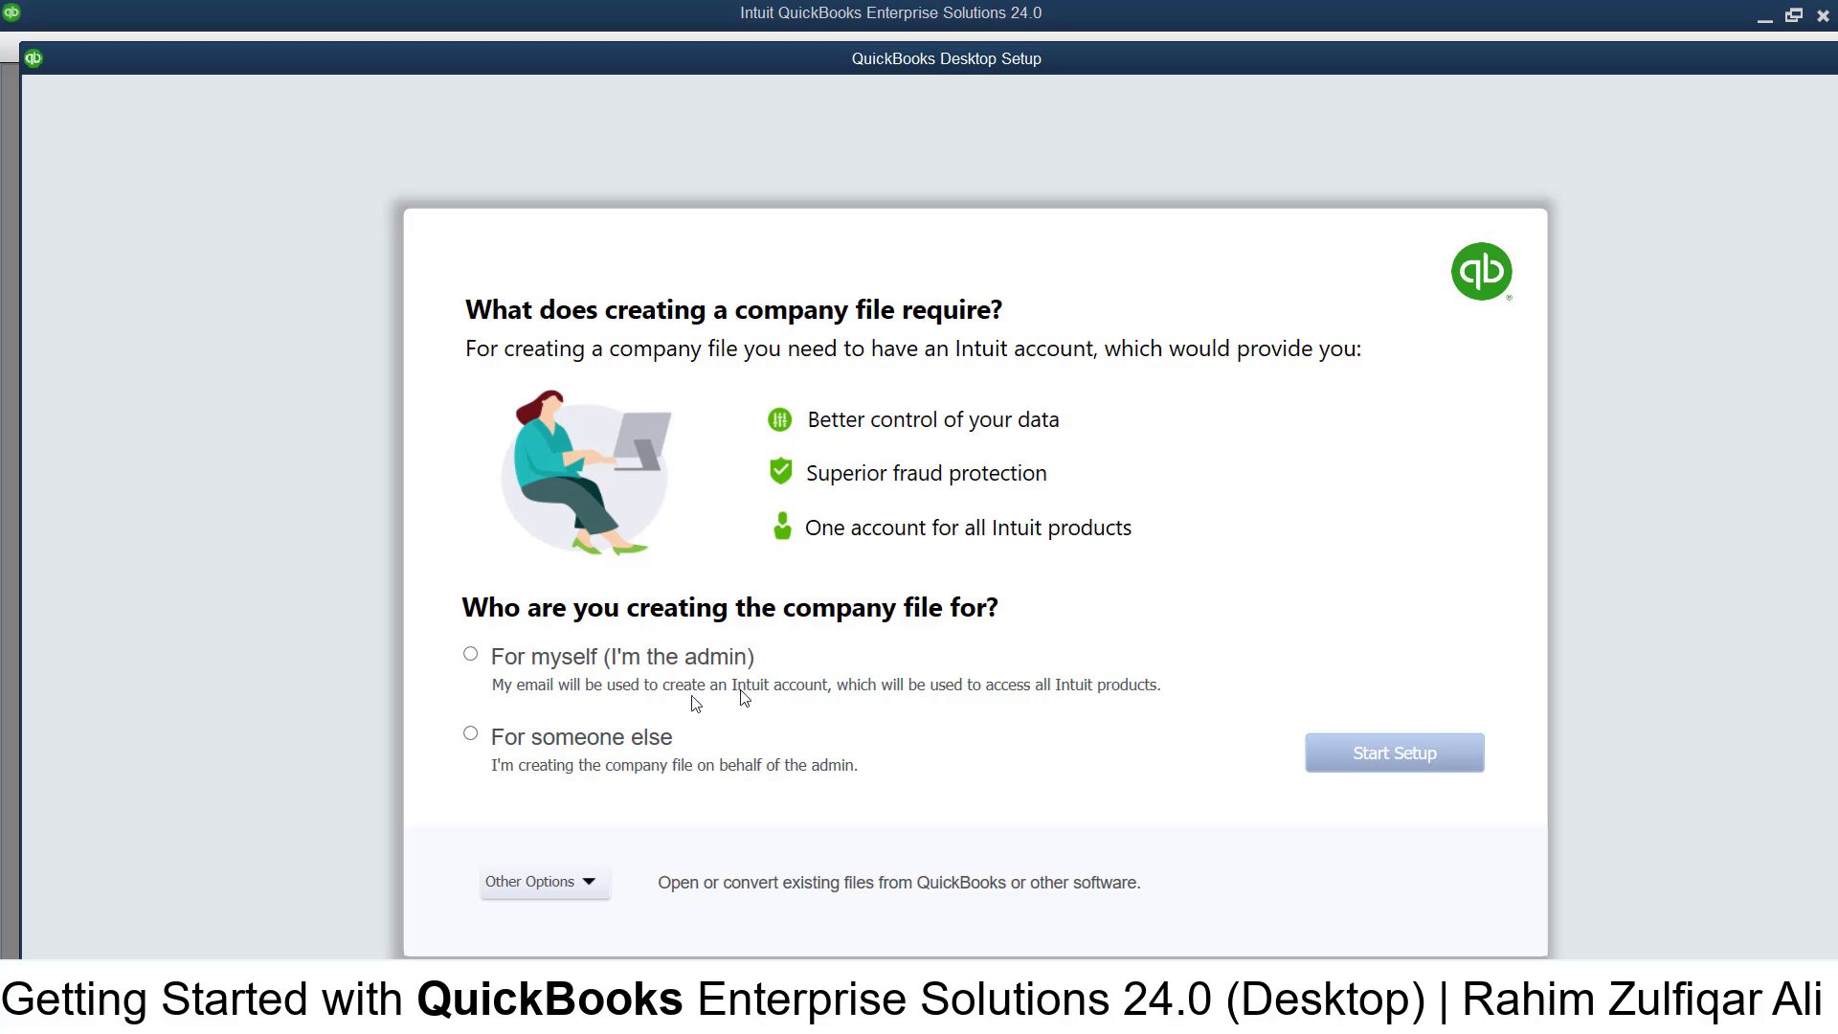
click(473, 654)
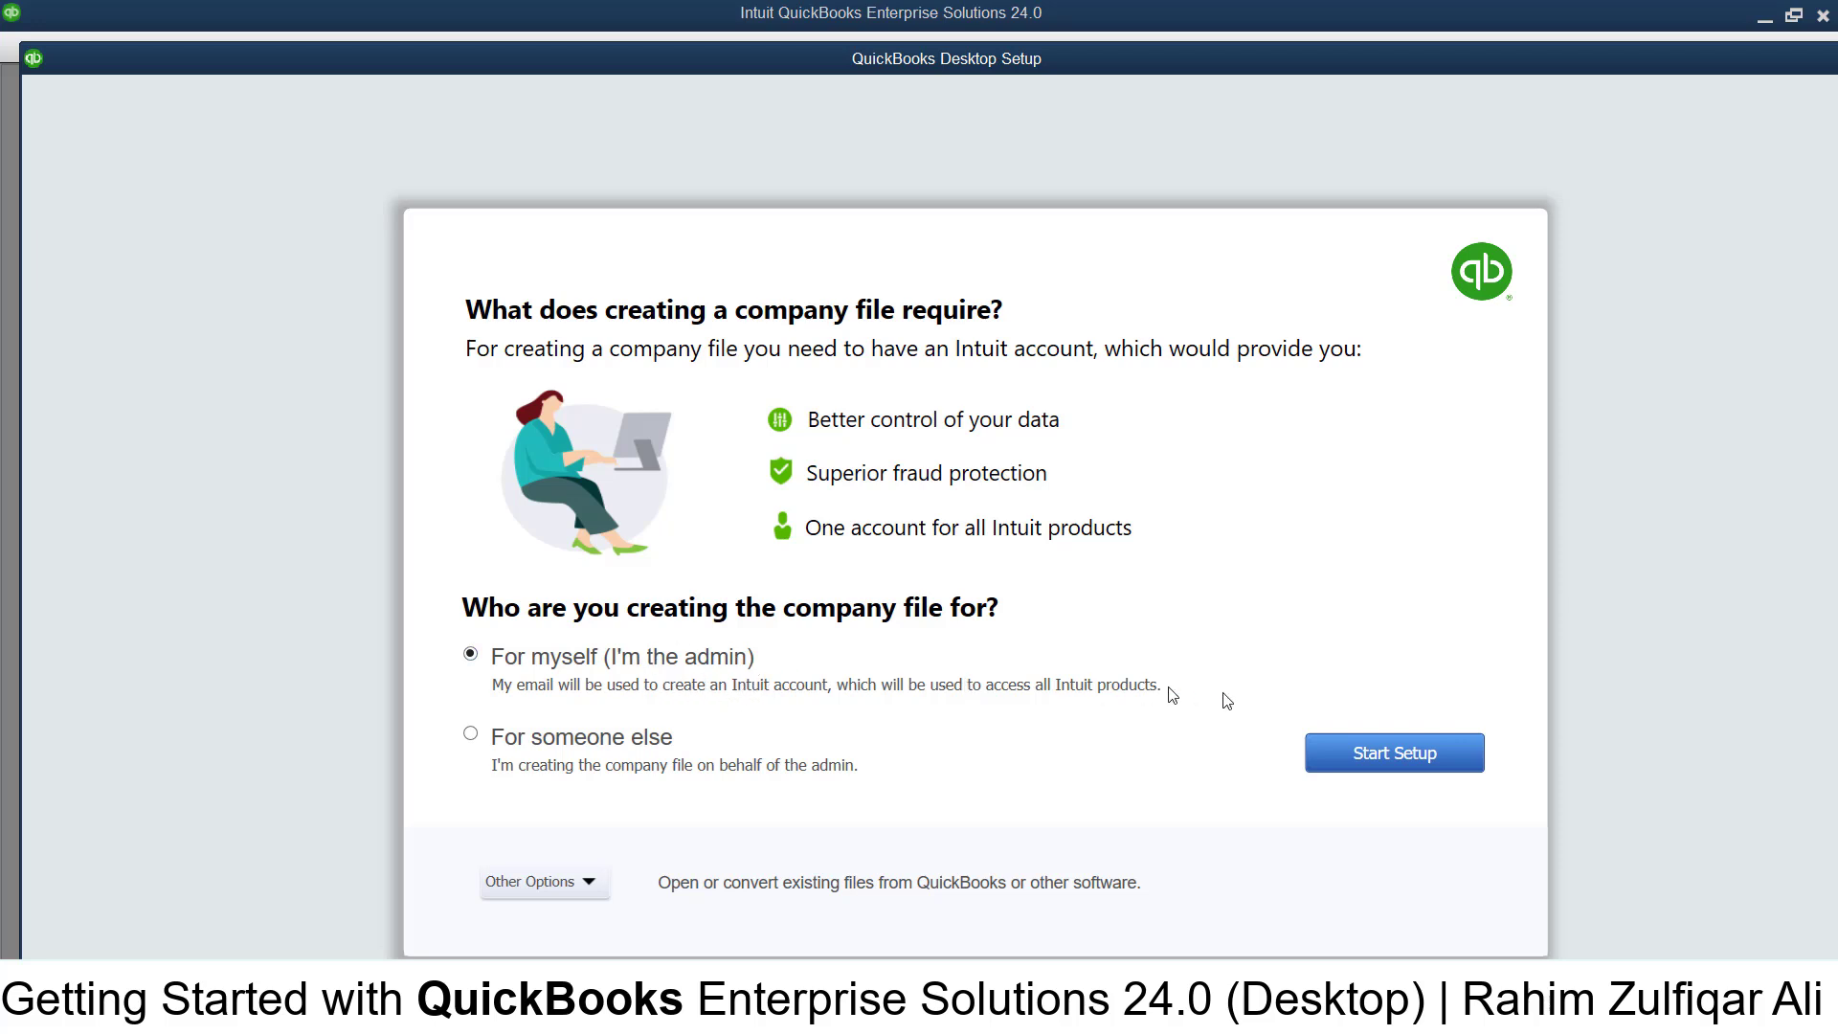
- Begin company setup and choose 'Sign in later' to skip the Intuit sign-in
click(1396, 753)
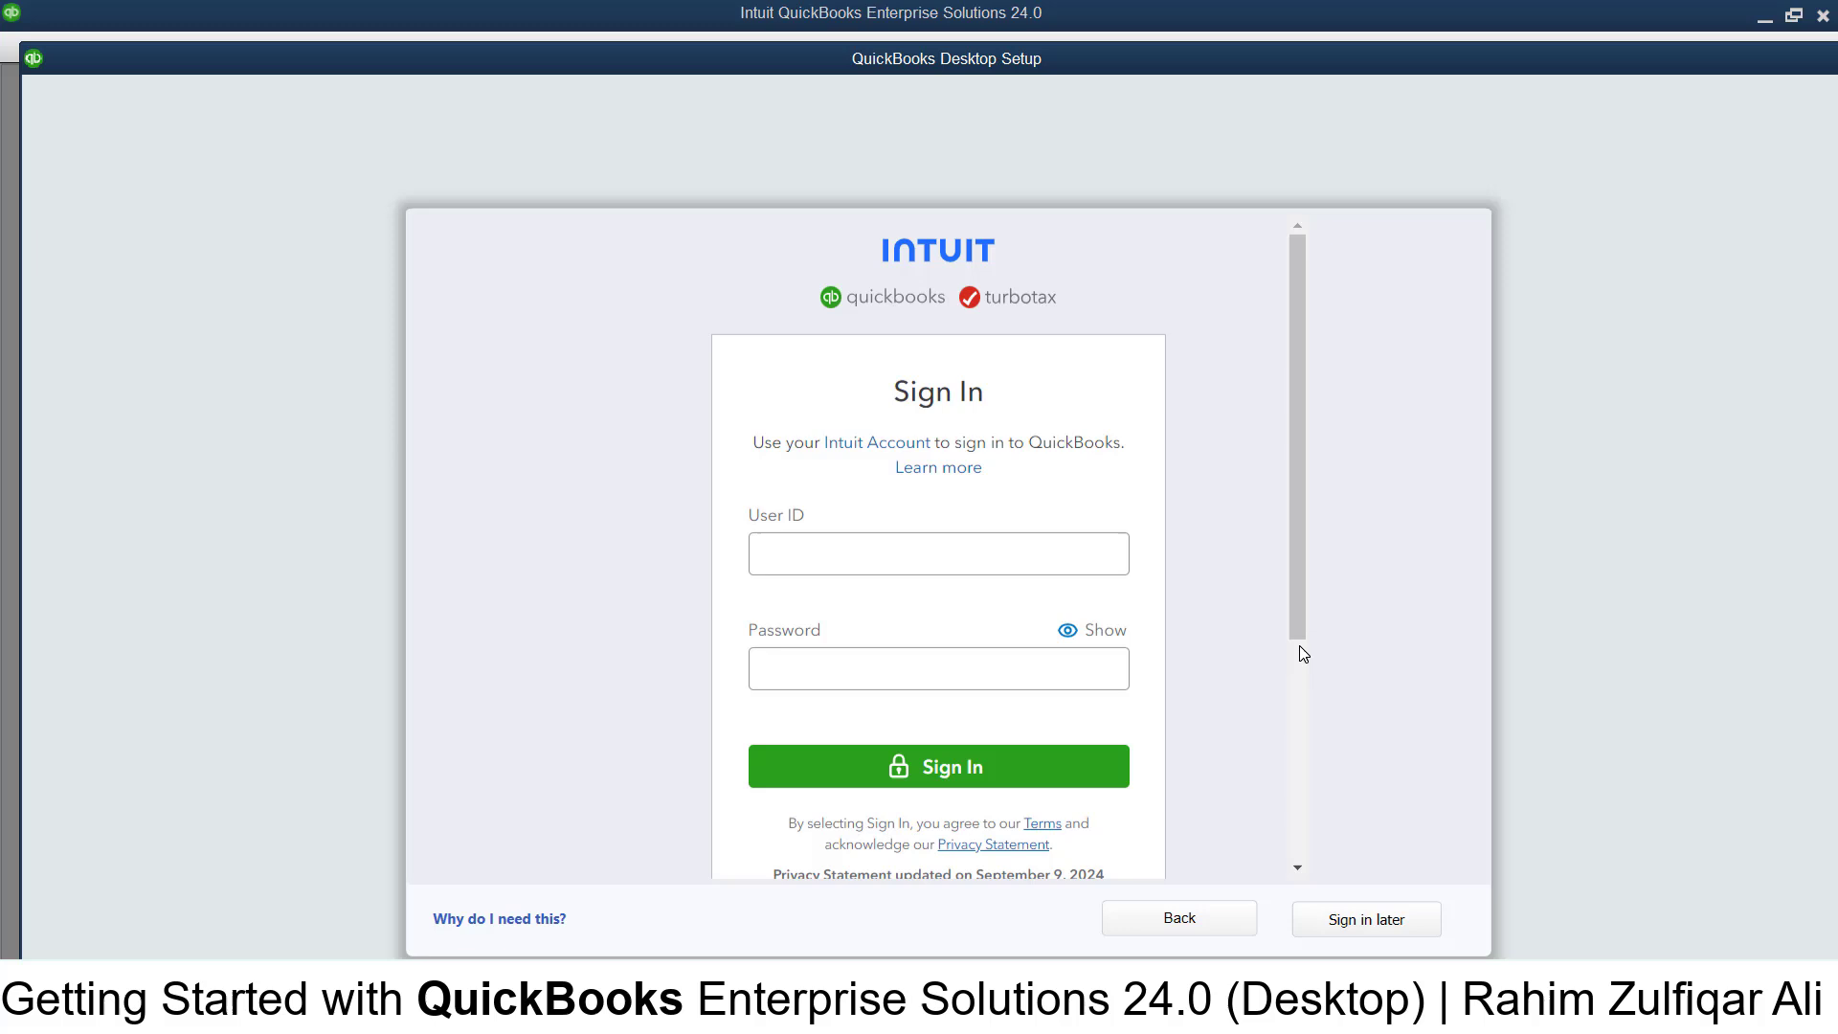
click(882, 544)
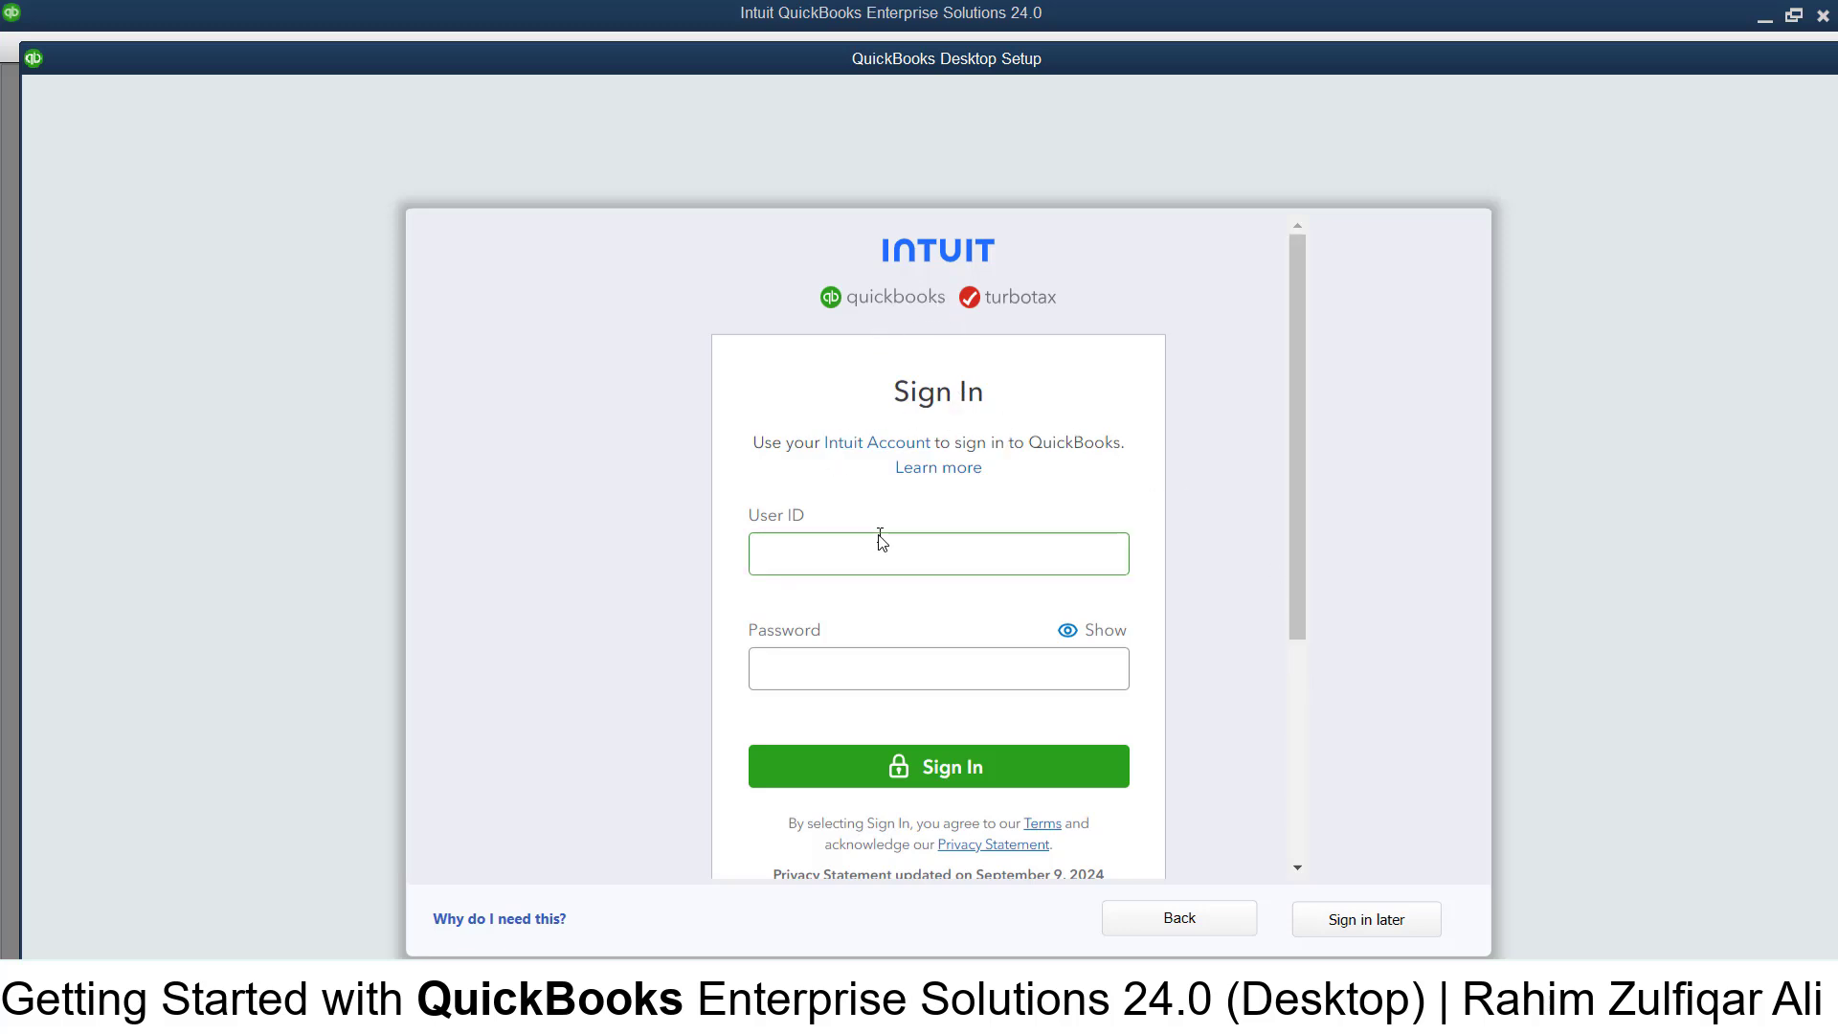
key(Tab)
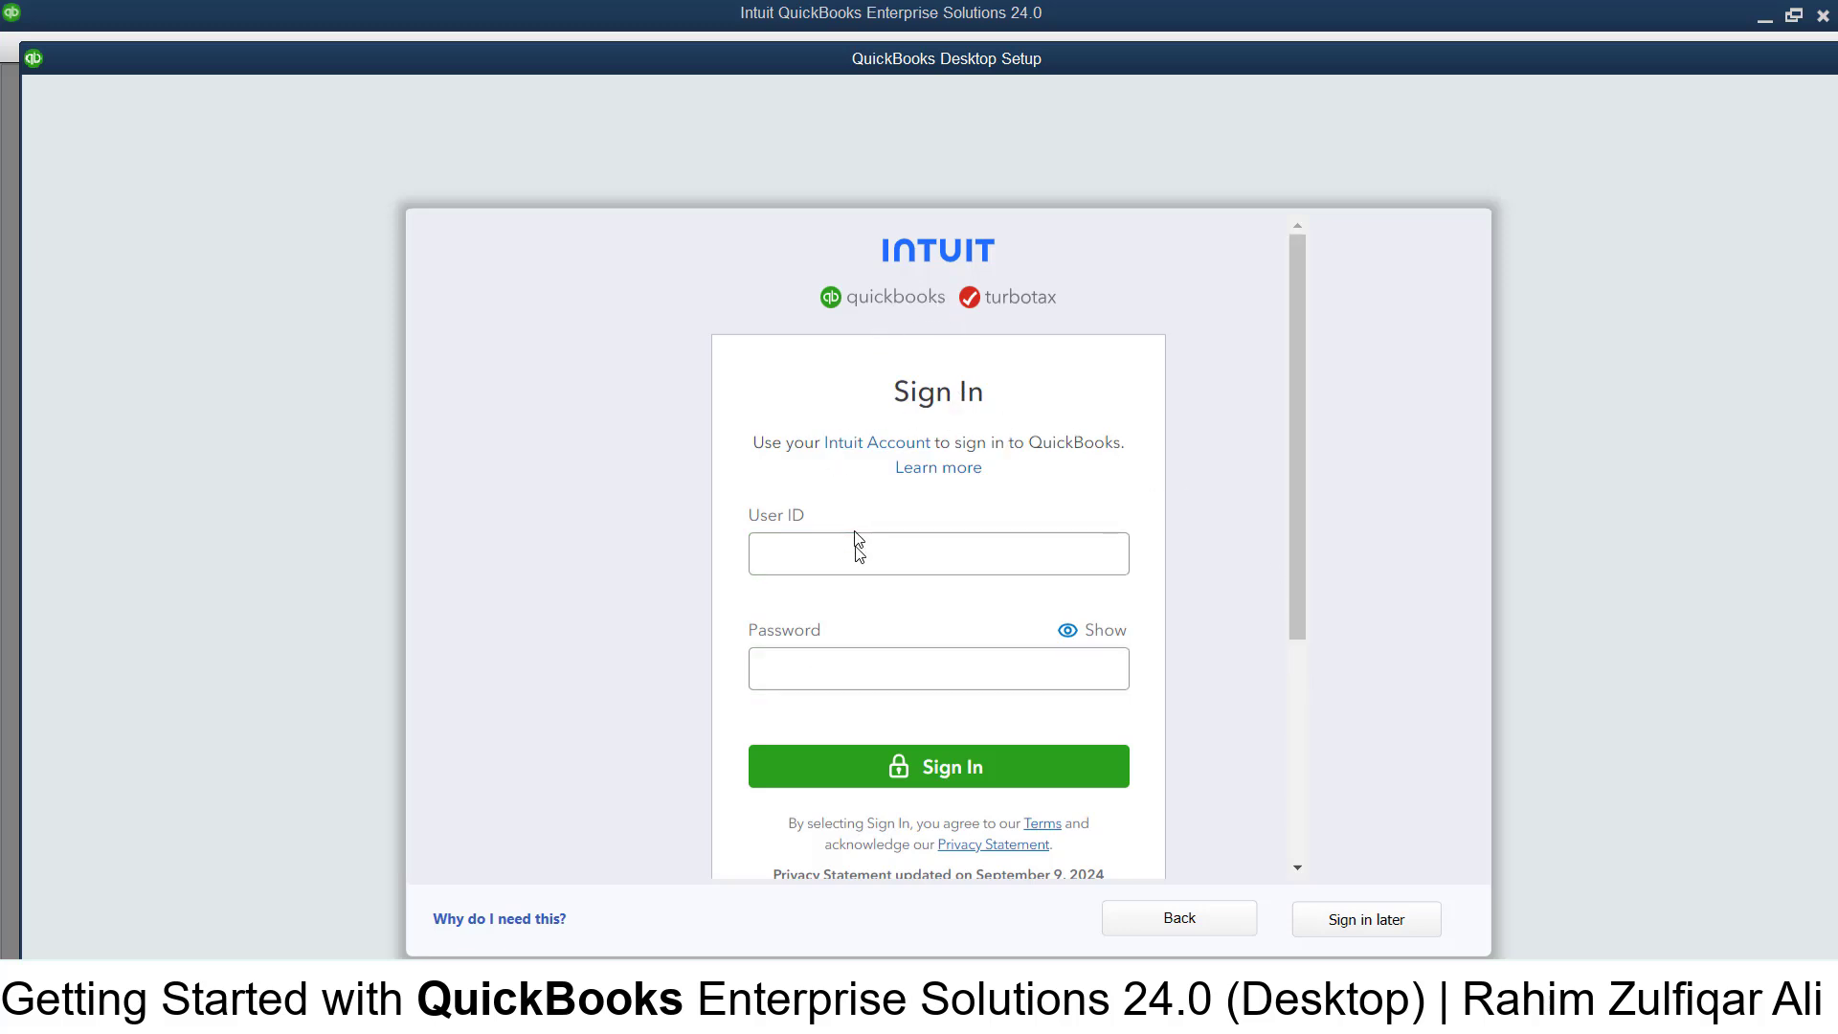
click(1369, 927)
click(1379, 917)
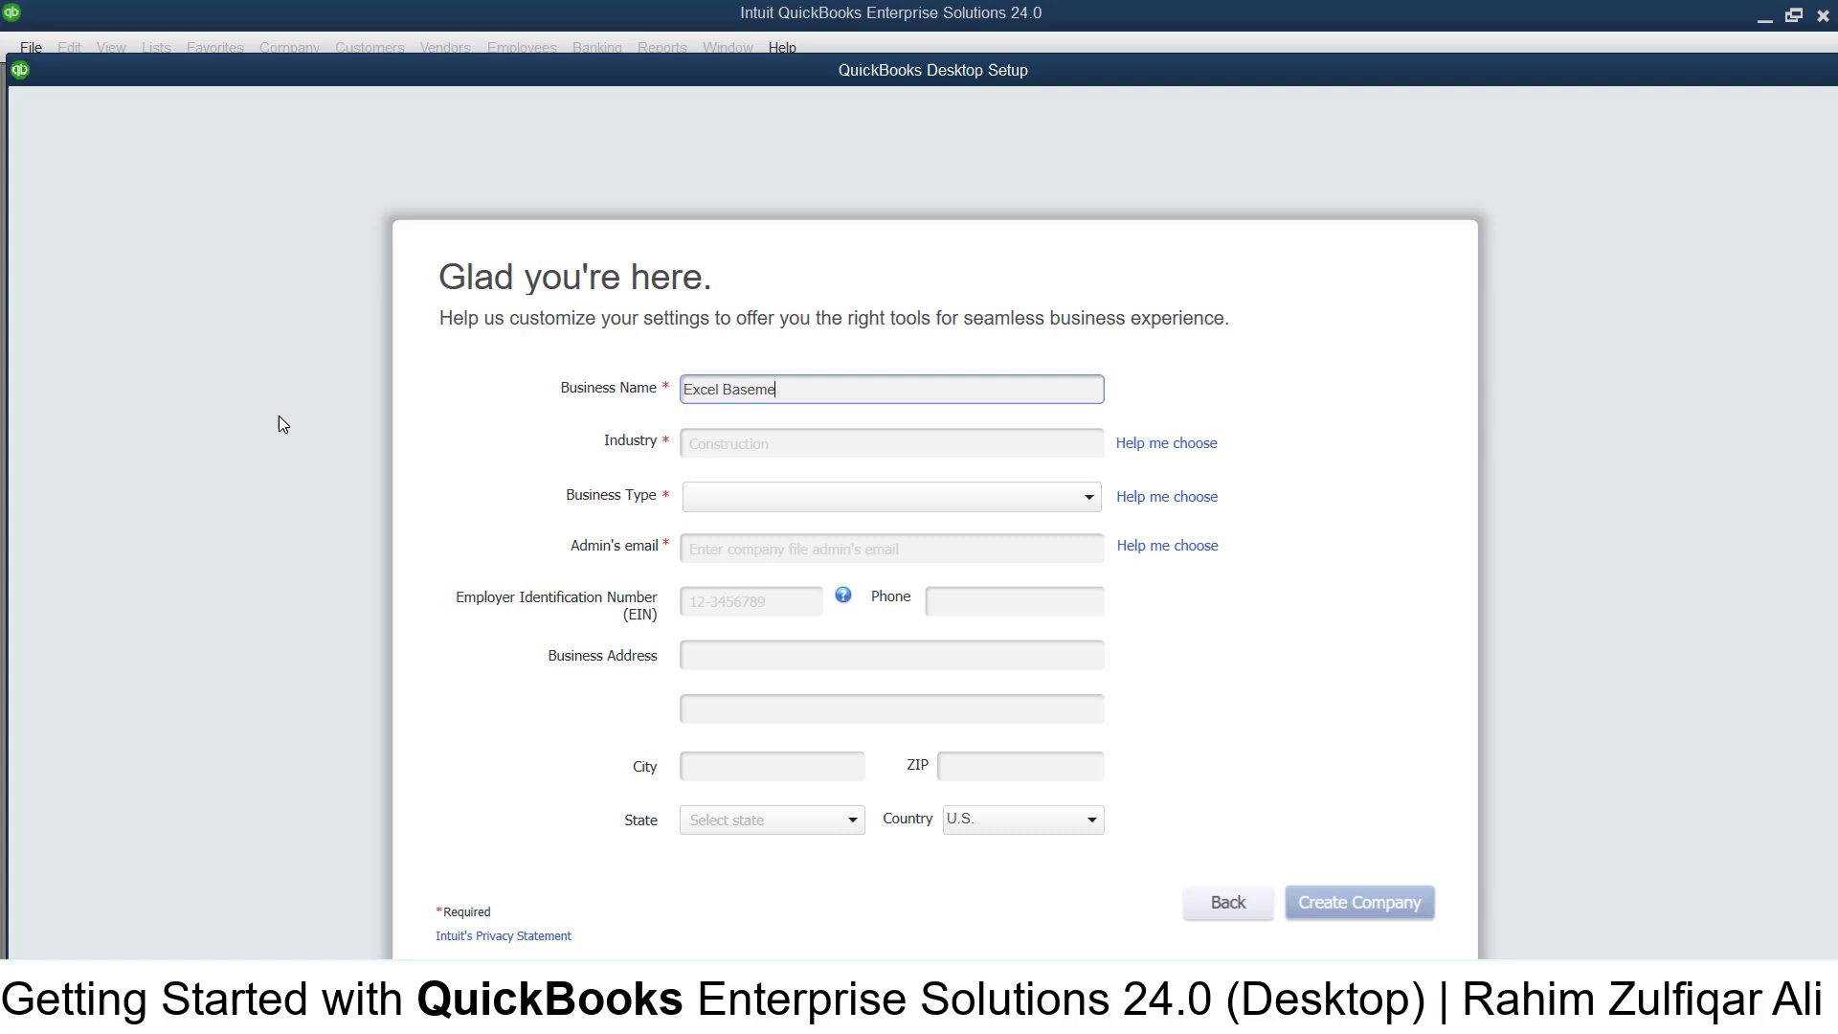
- Set the industry to Information Technology (Computers, Software) and the business type to Corporation
key(Tab)
text(C)
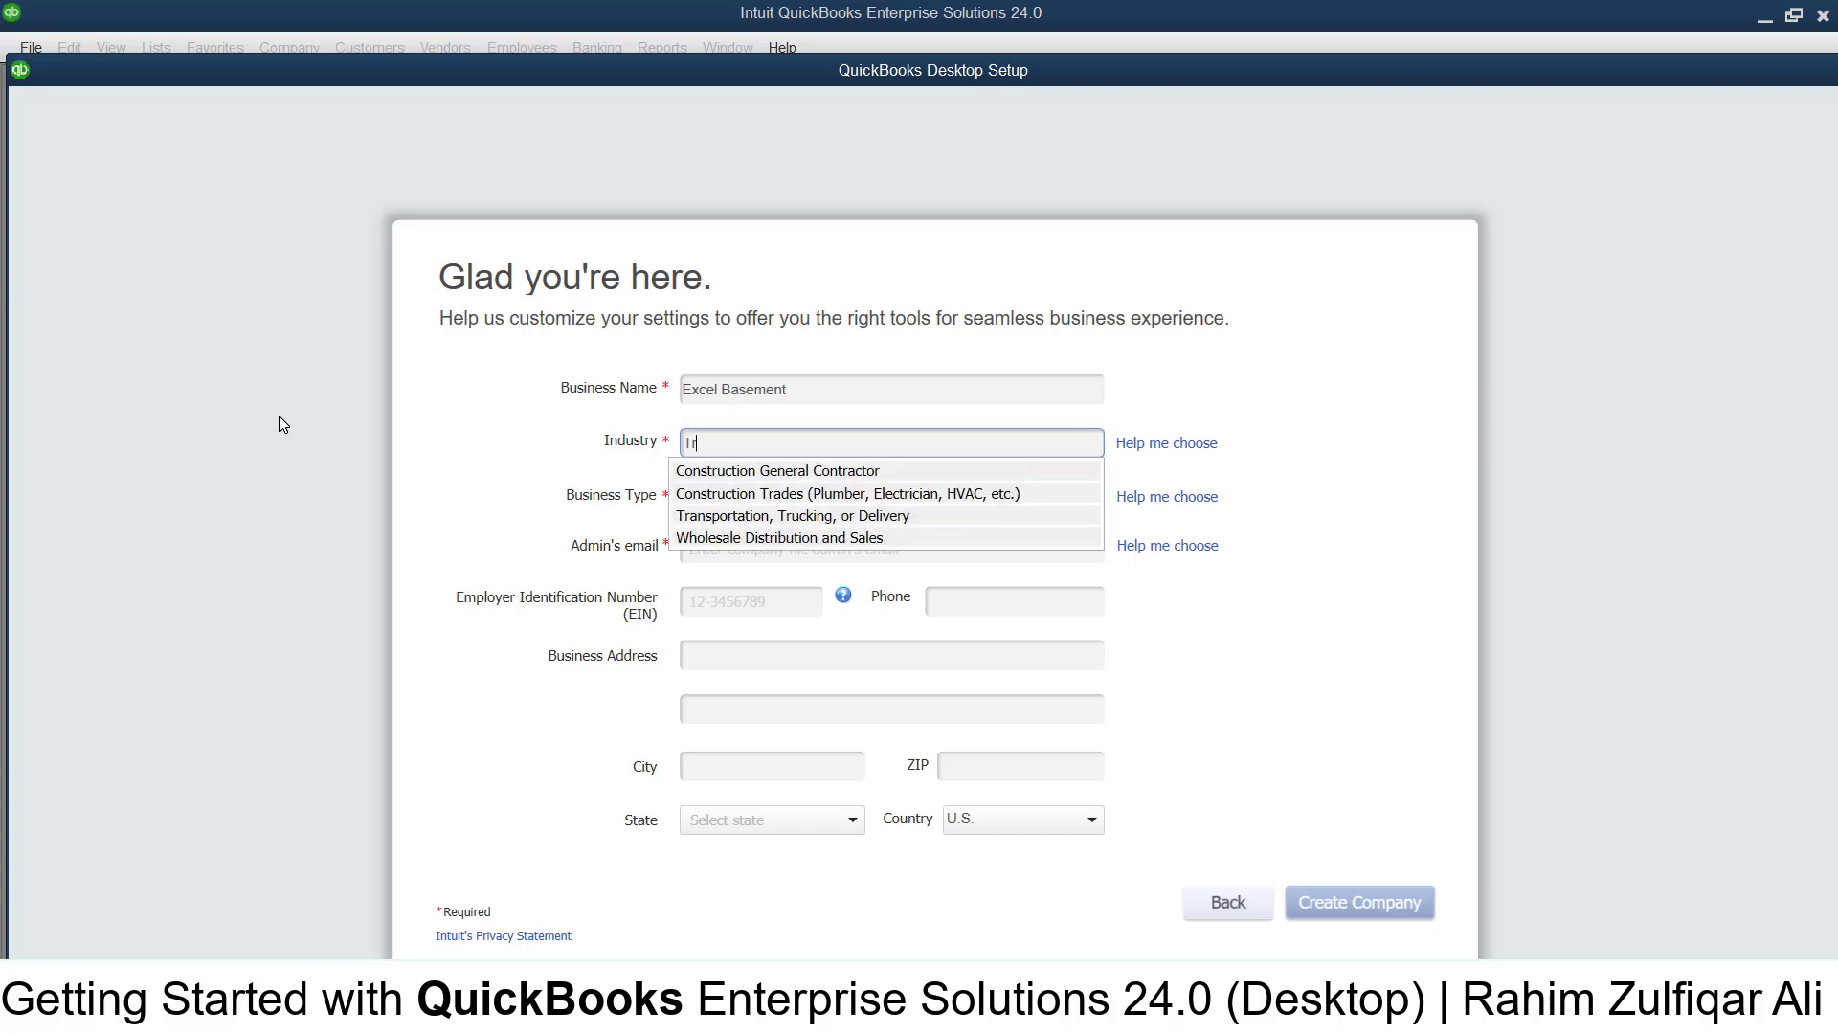
key(BackSpace)
text(Informa)
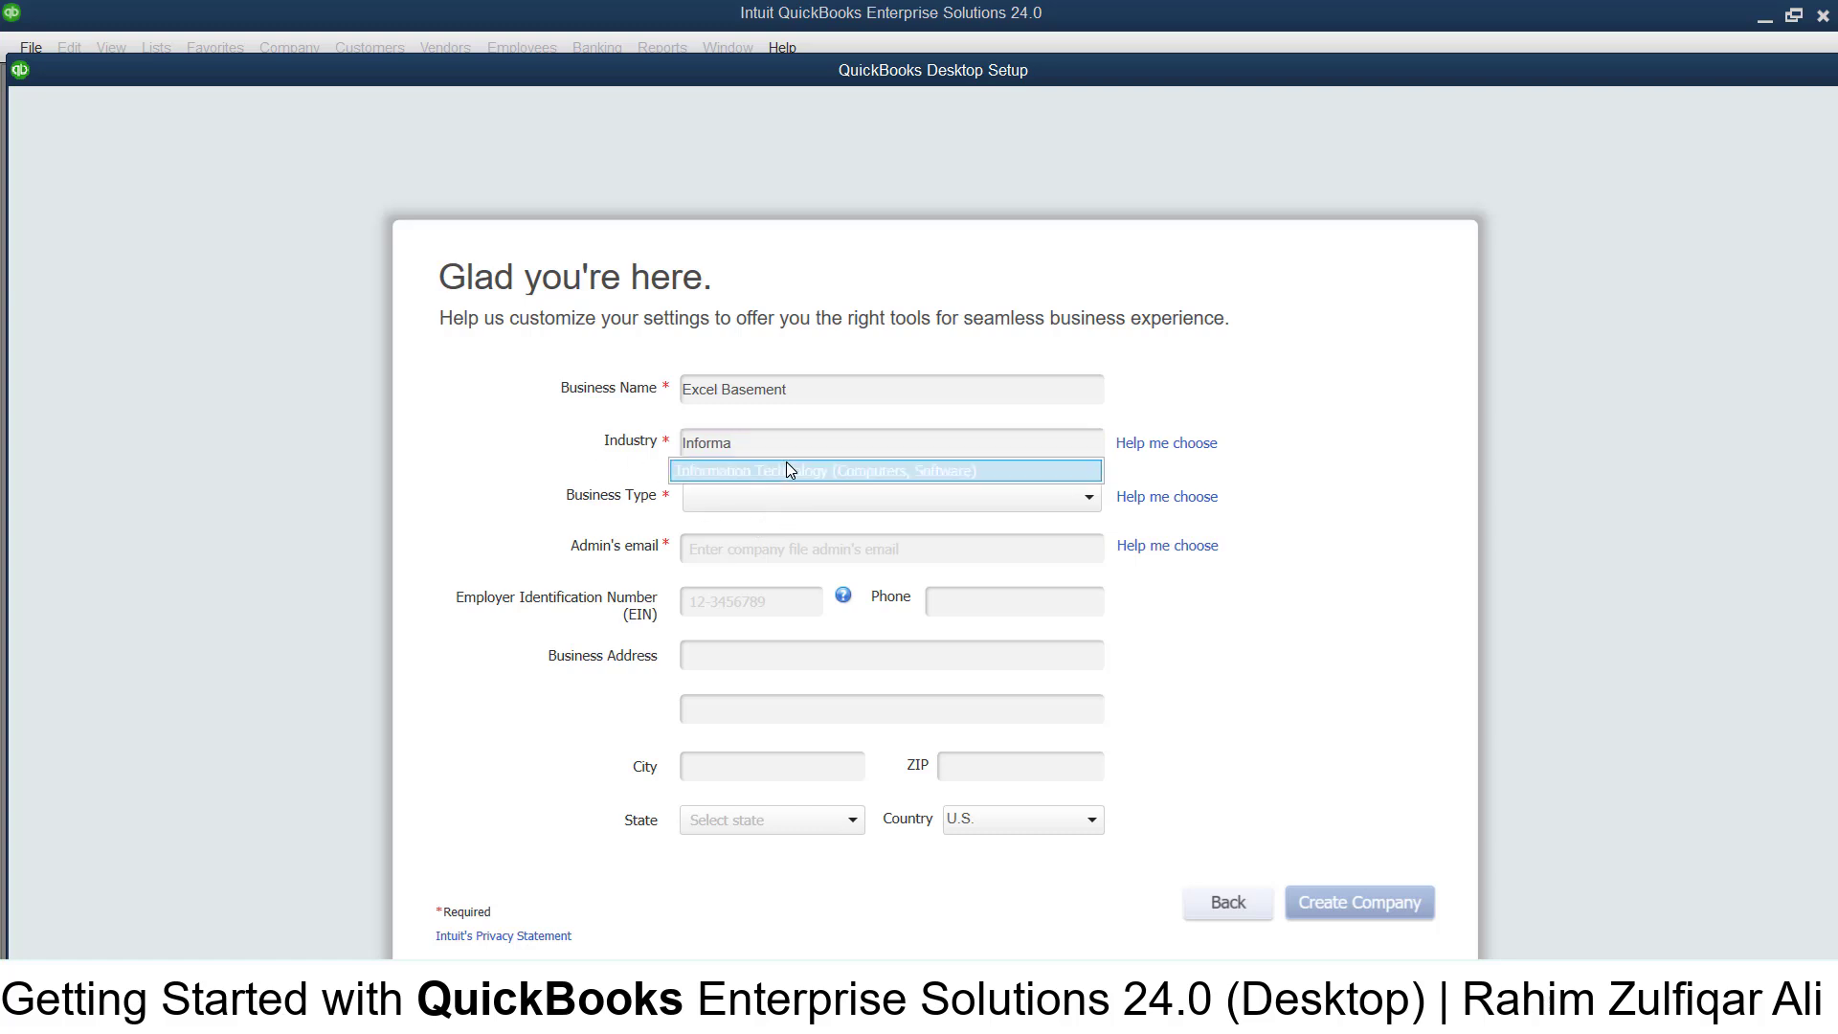
click(785, 470)
click(754, 500)
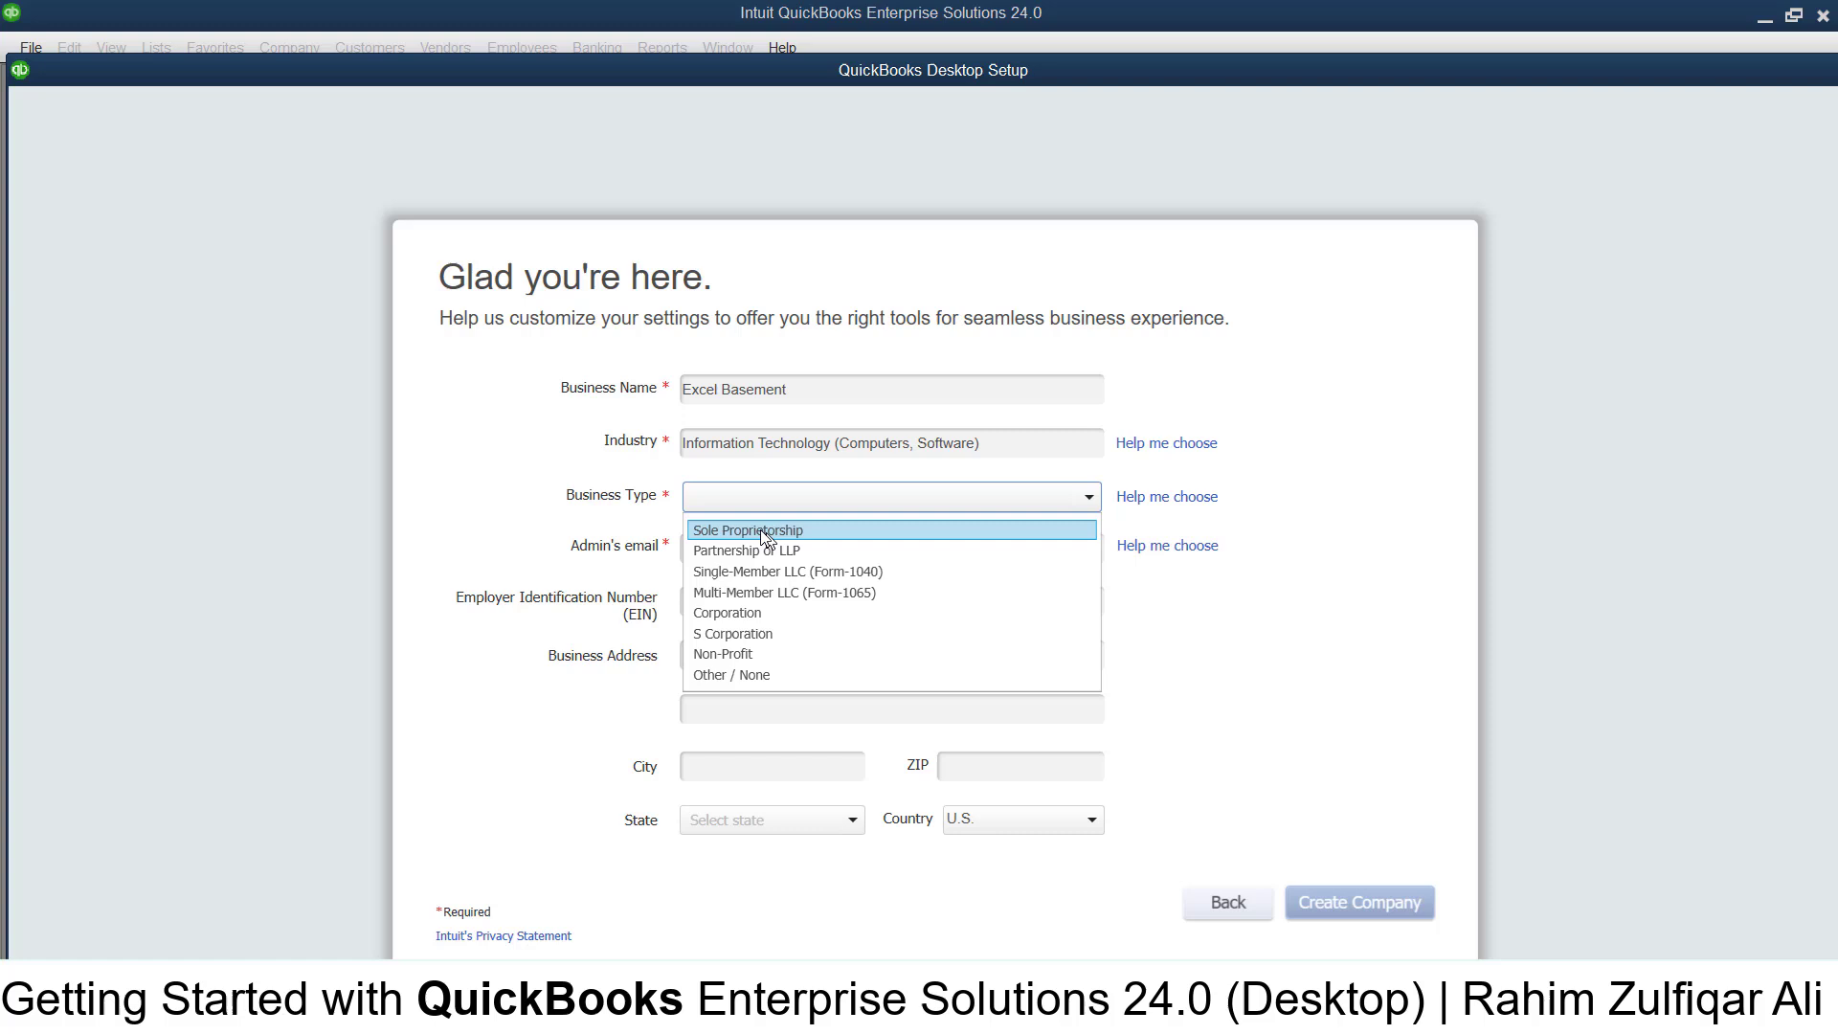
click(761, 613)
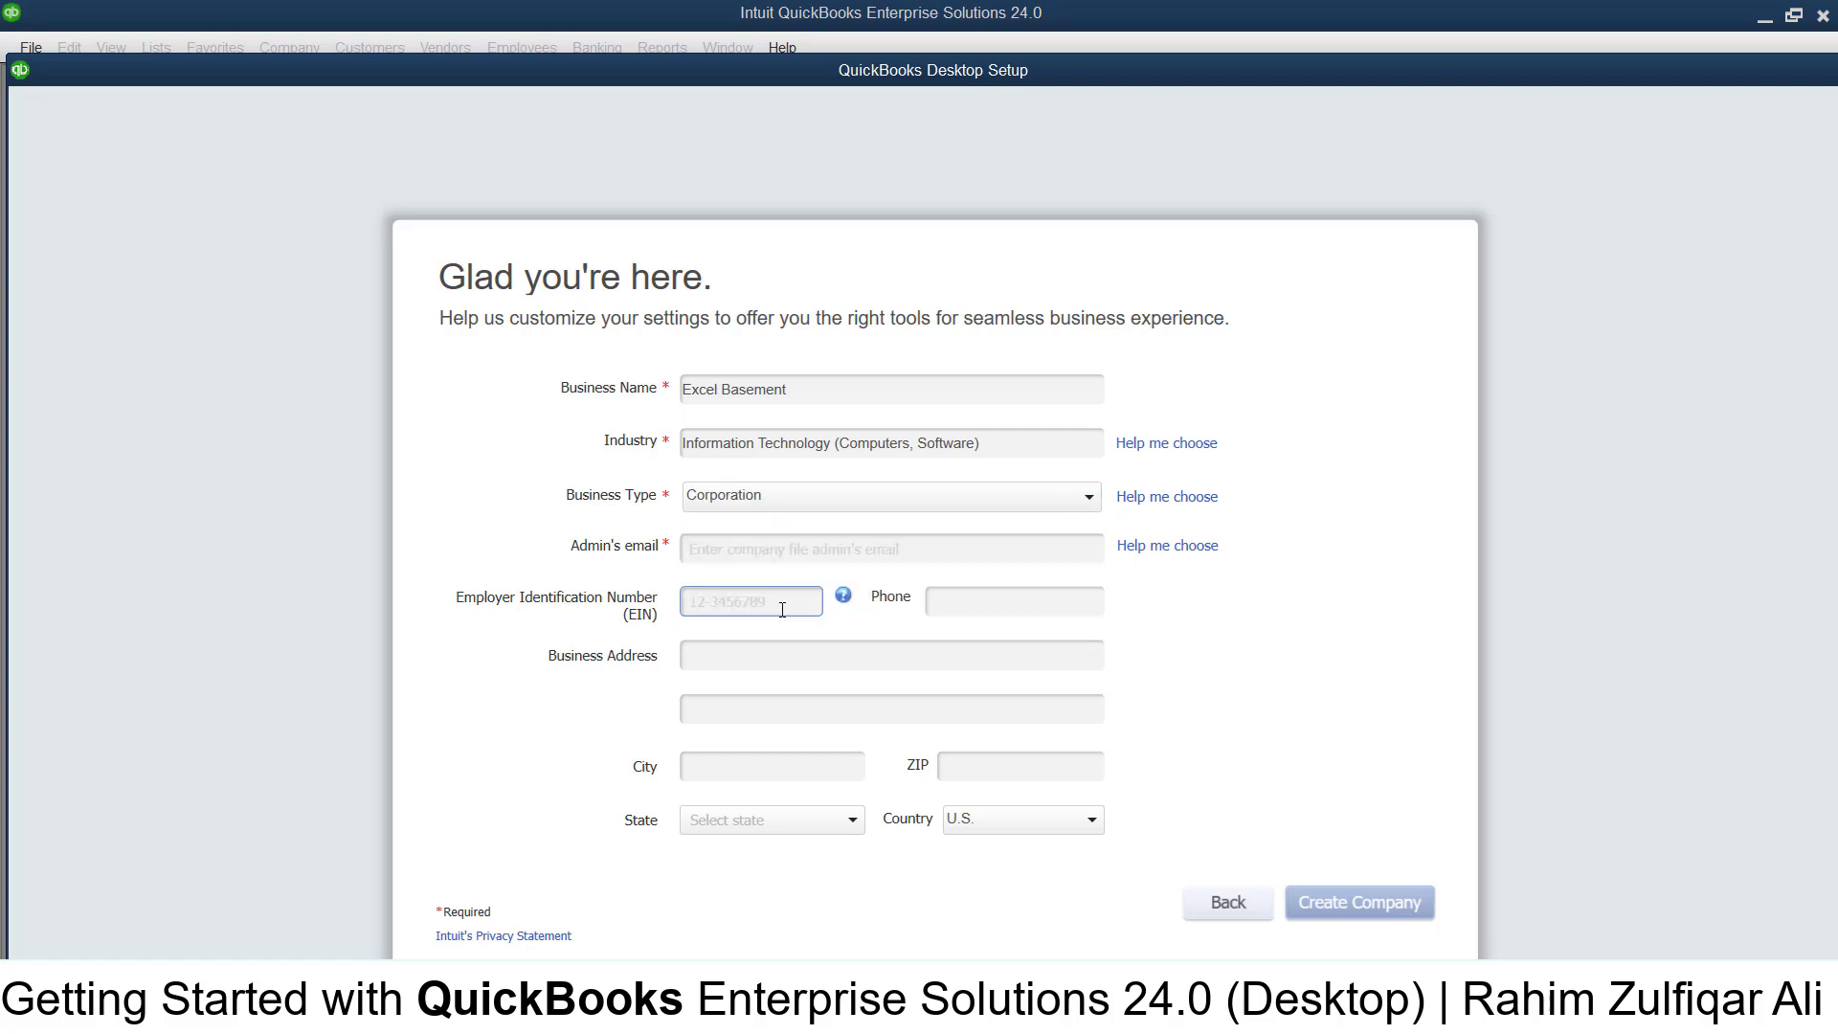
- Enter the admin's email address and create the Excel Basement company file
click(744, 546)
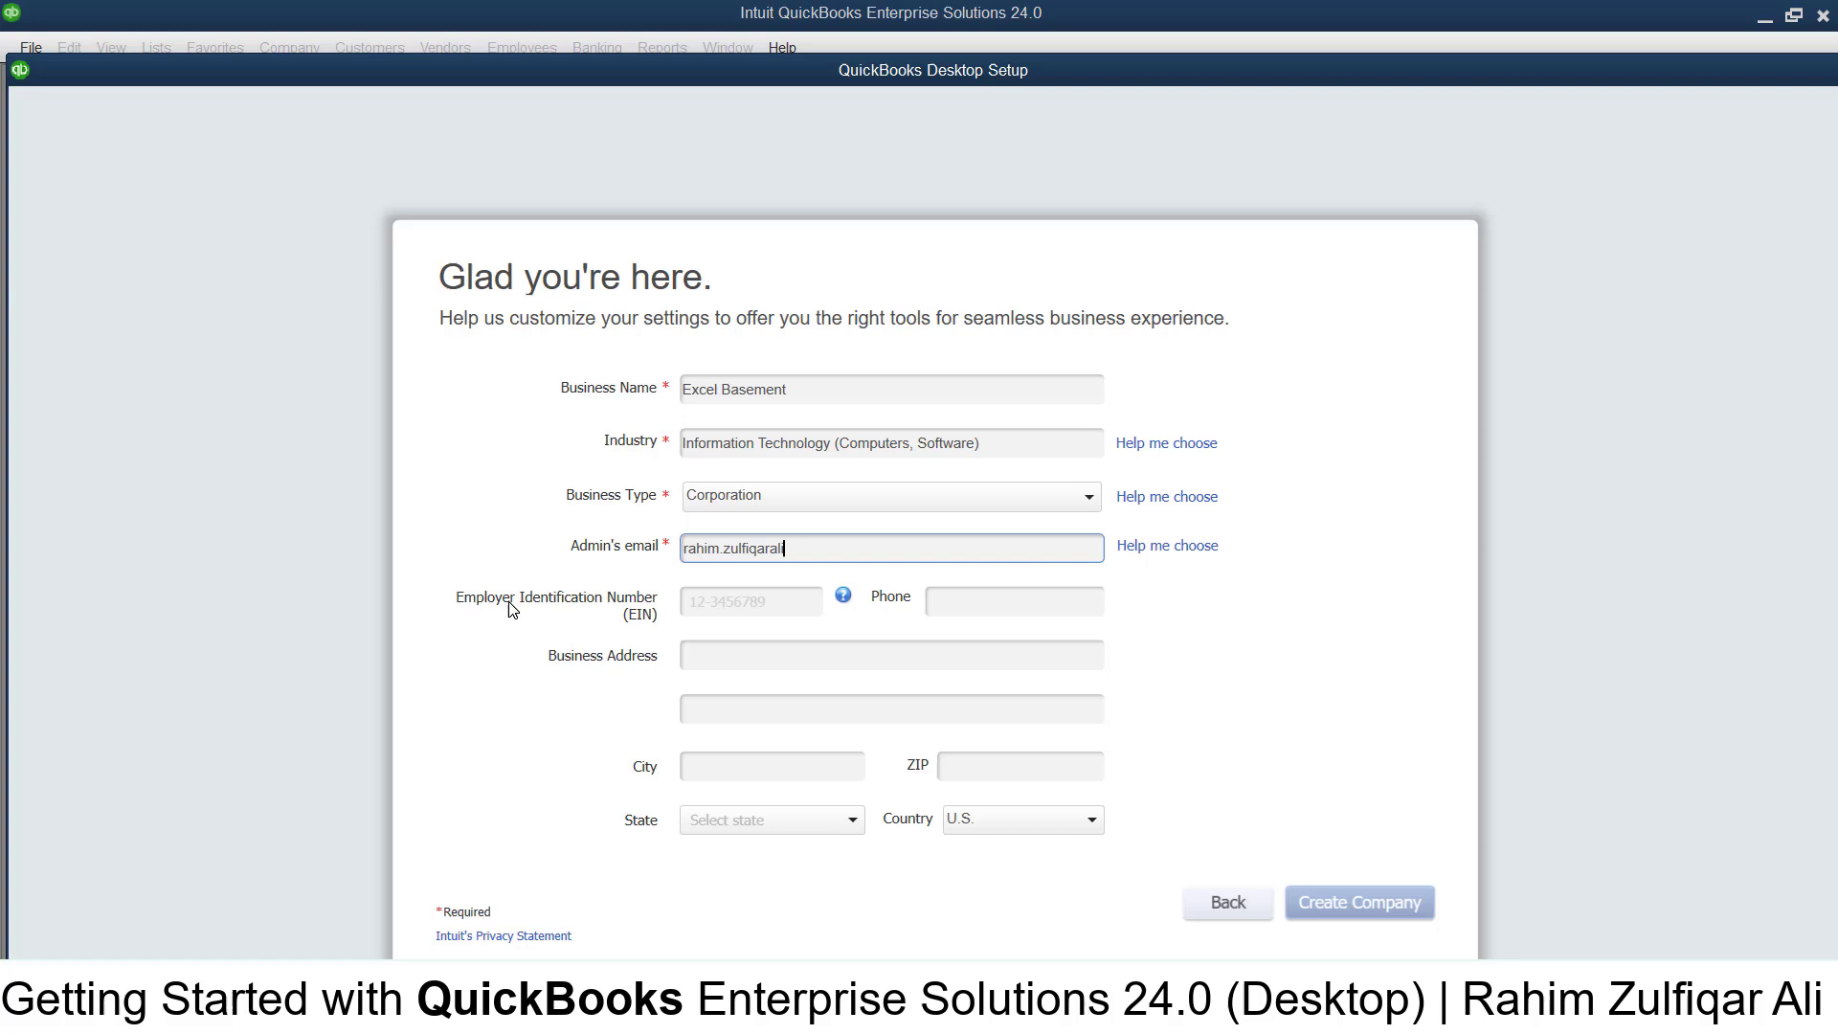
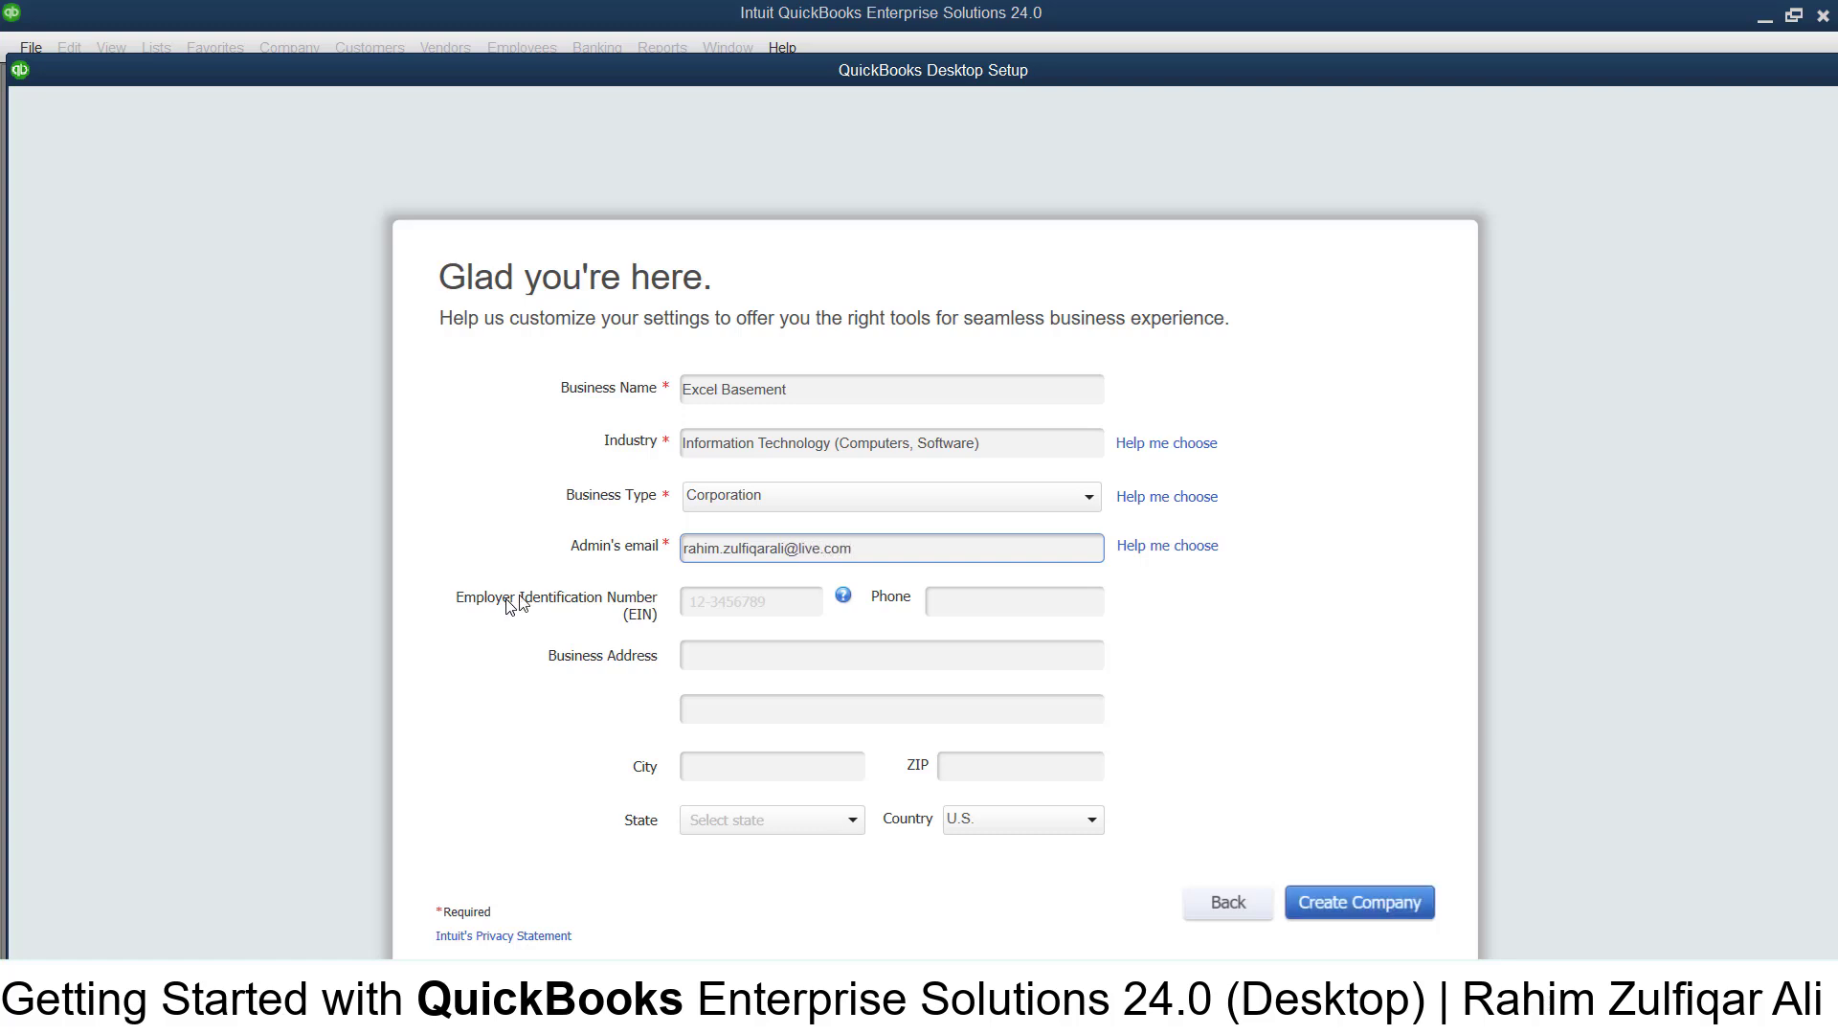
click(1348, 908)
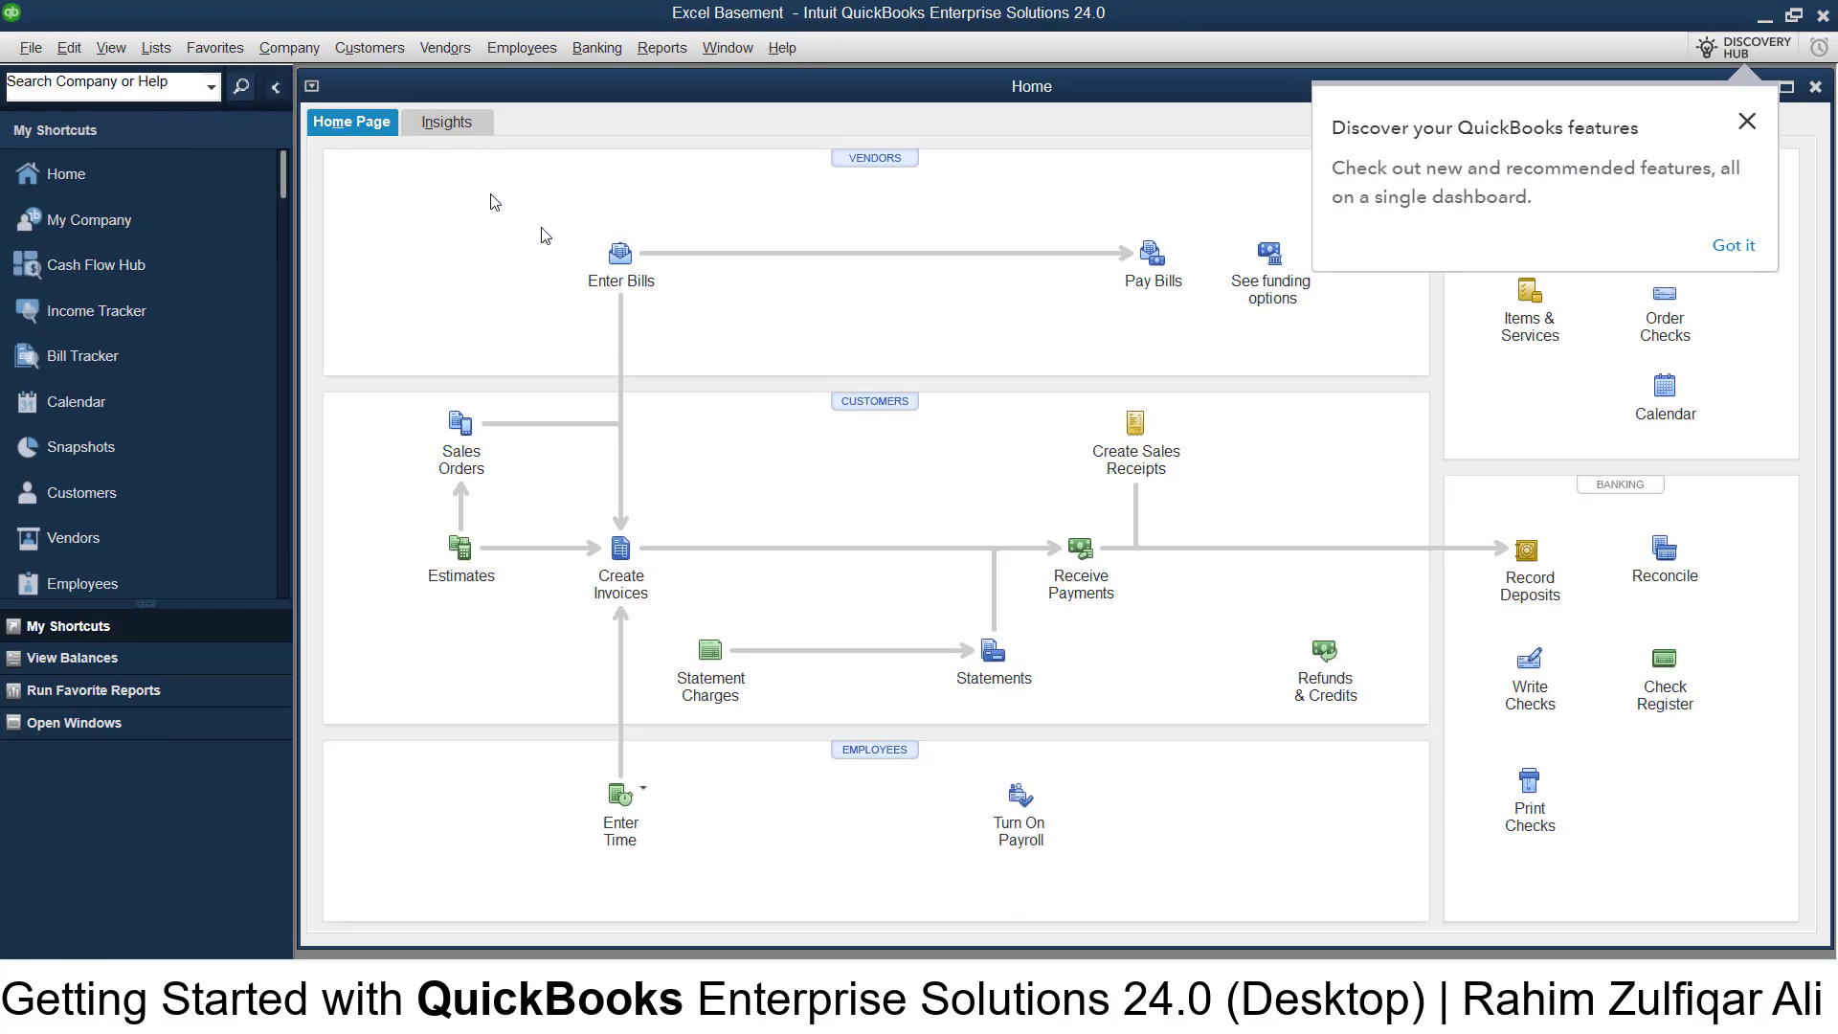
- Look at the Insights dashboard's Profit & Loss period choices, then return to the Home page workflow
click(447, 122)
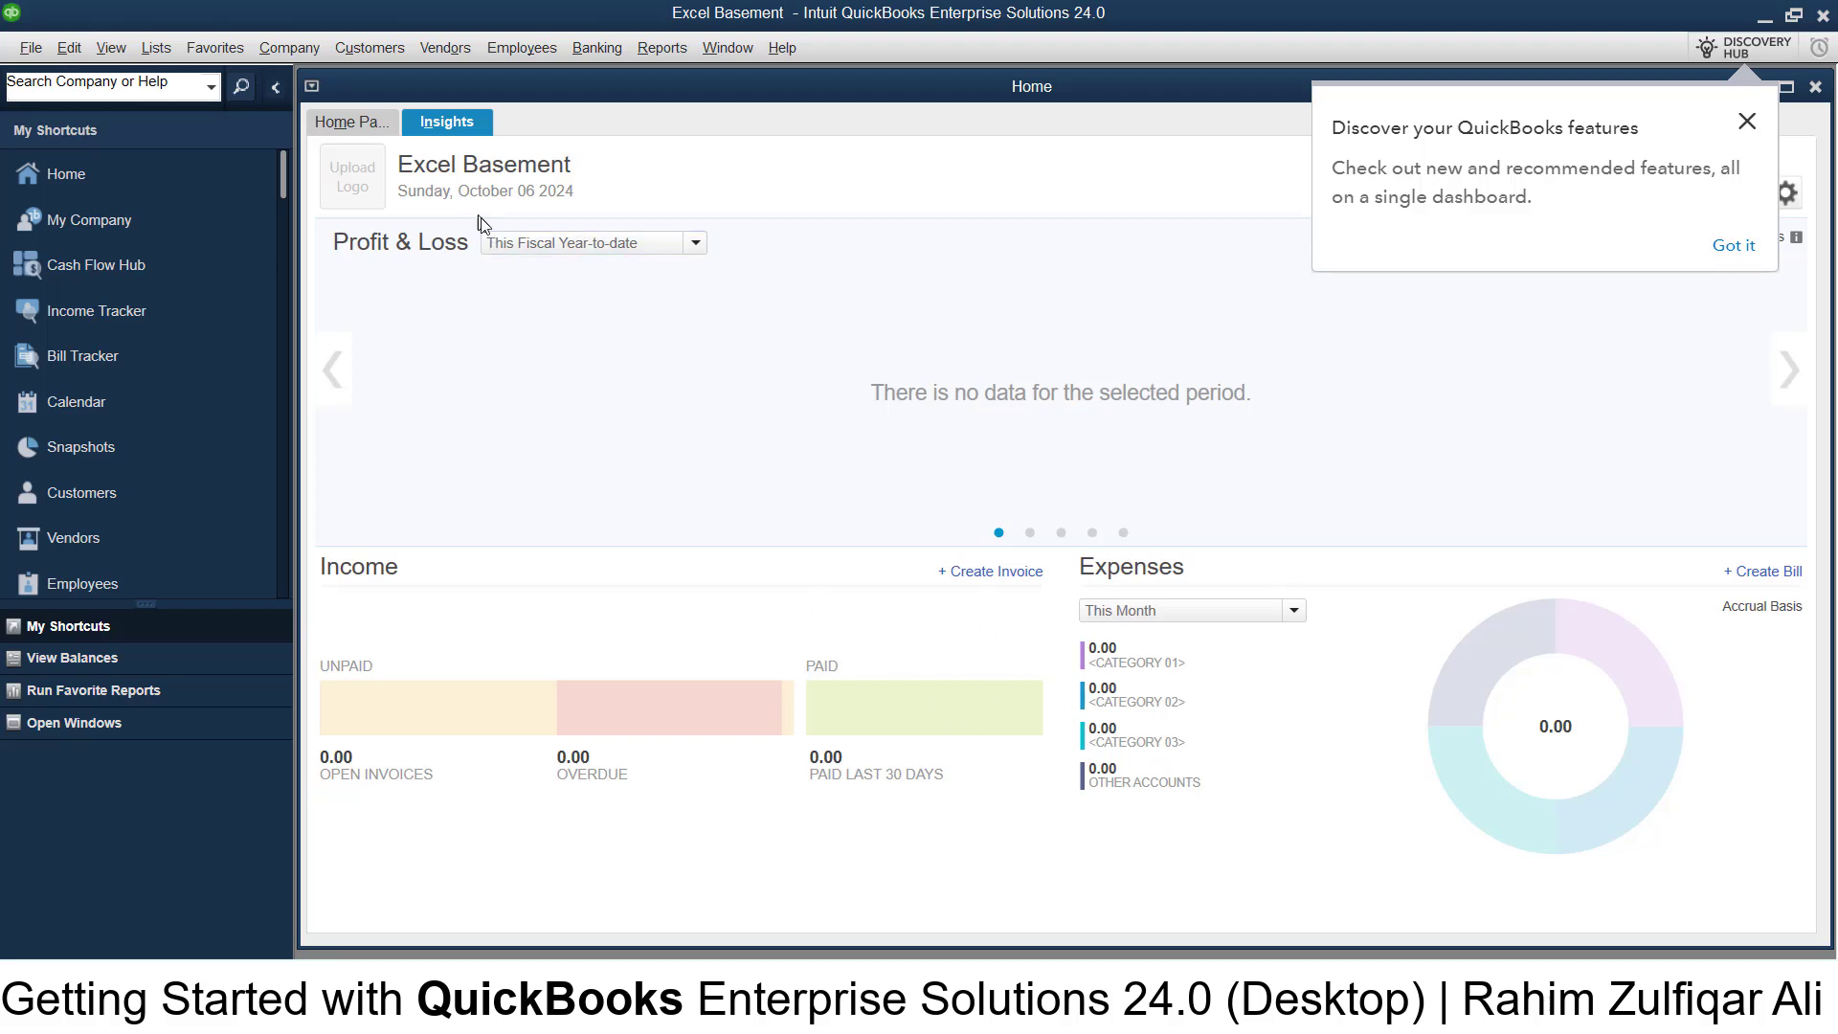
click(537, 244)
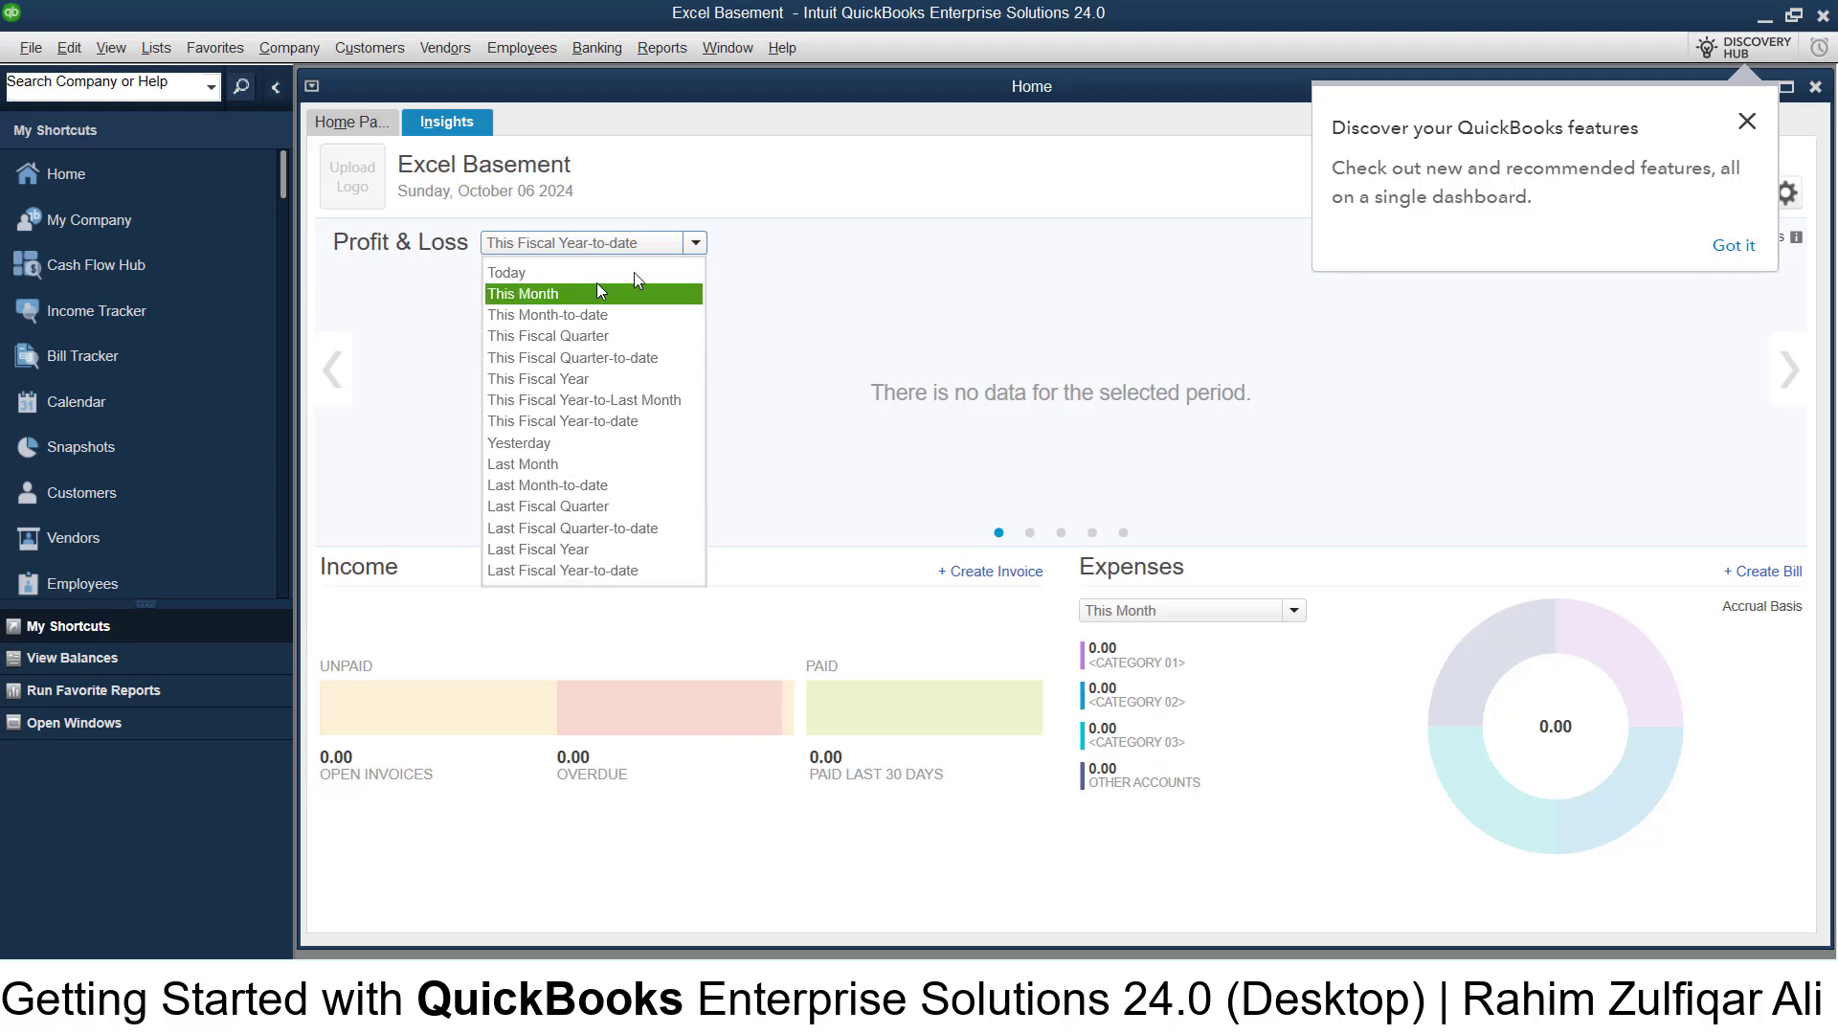
click(917, 293)
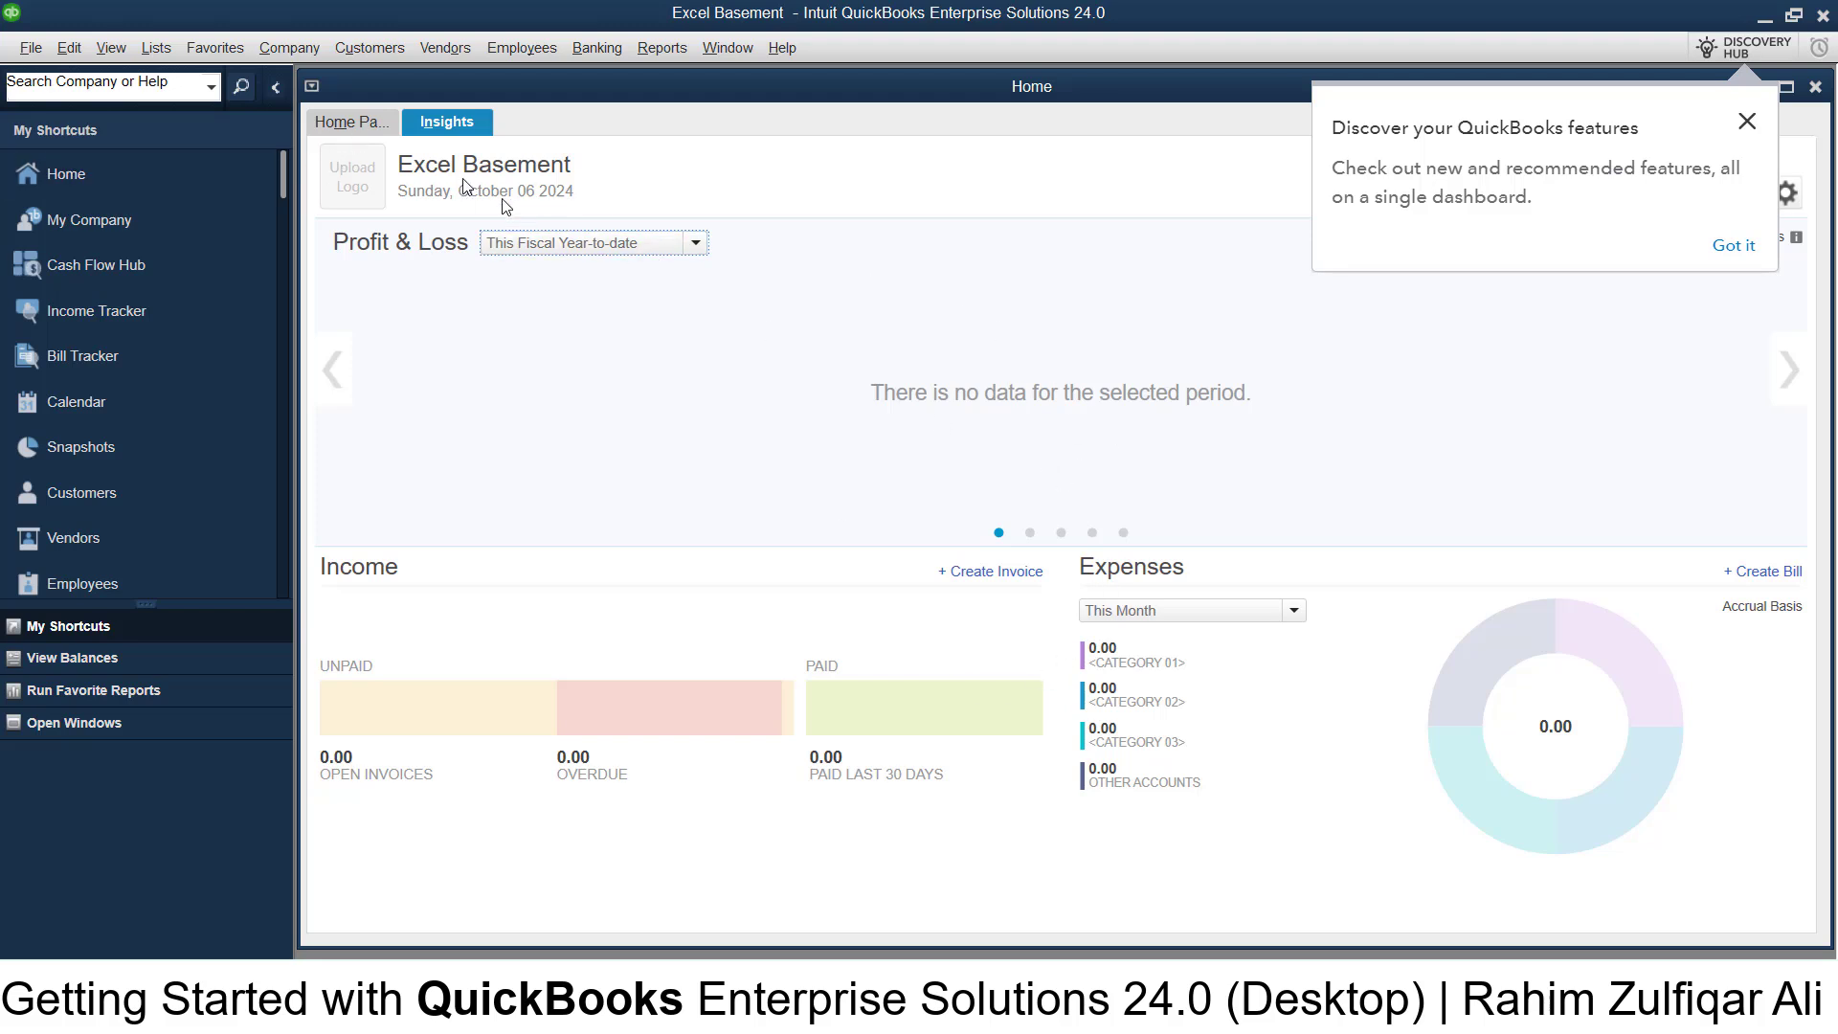
click(375, 124)
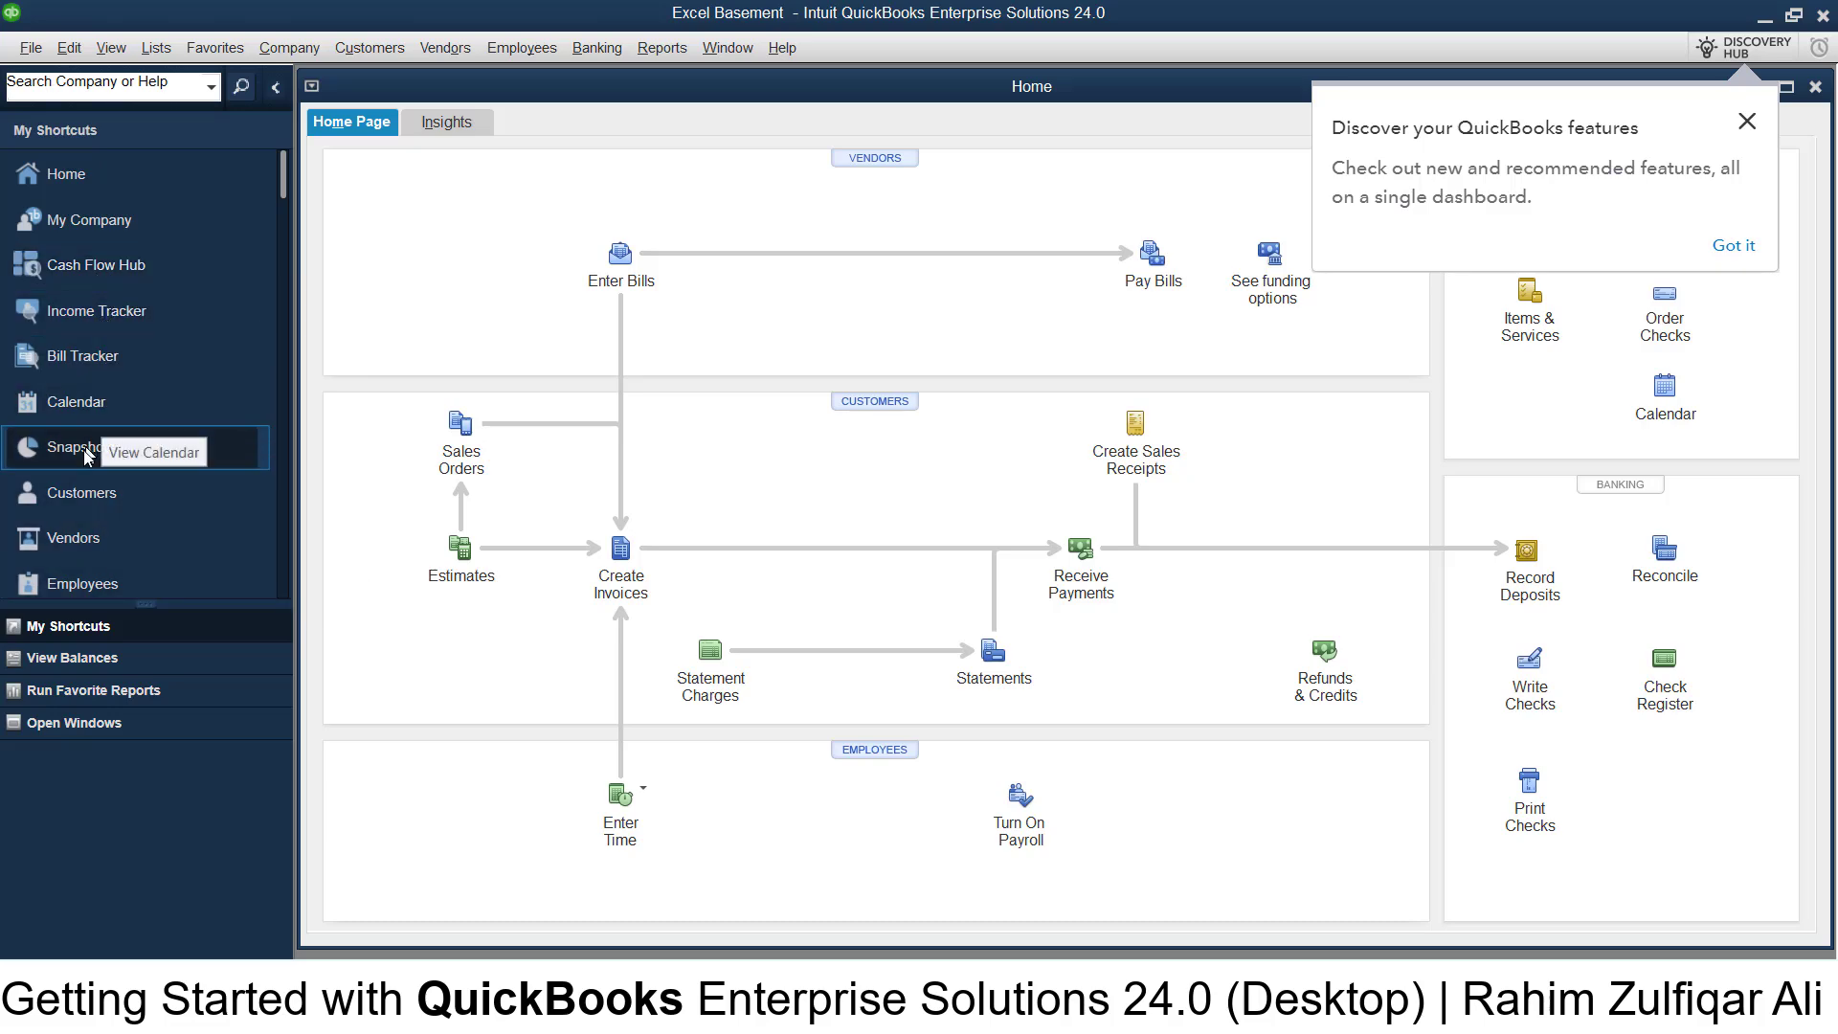
- Browse the Report Center's Memorized and Standard reports, then open the Vendor Center
scroll(99, 447, down, 5)
click(72, 316)
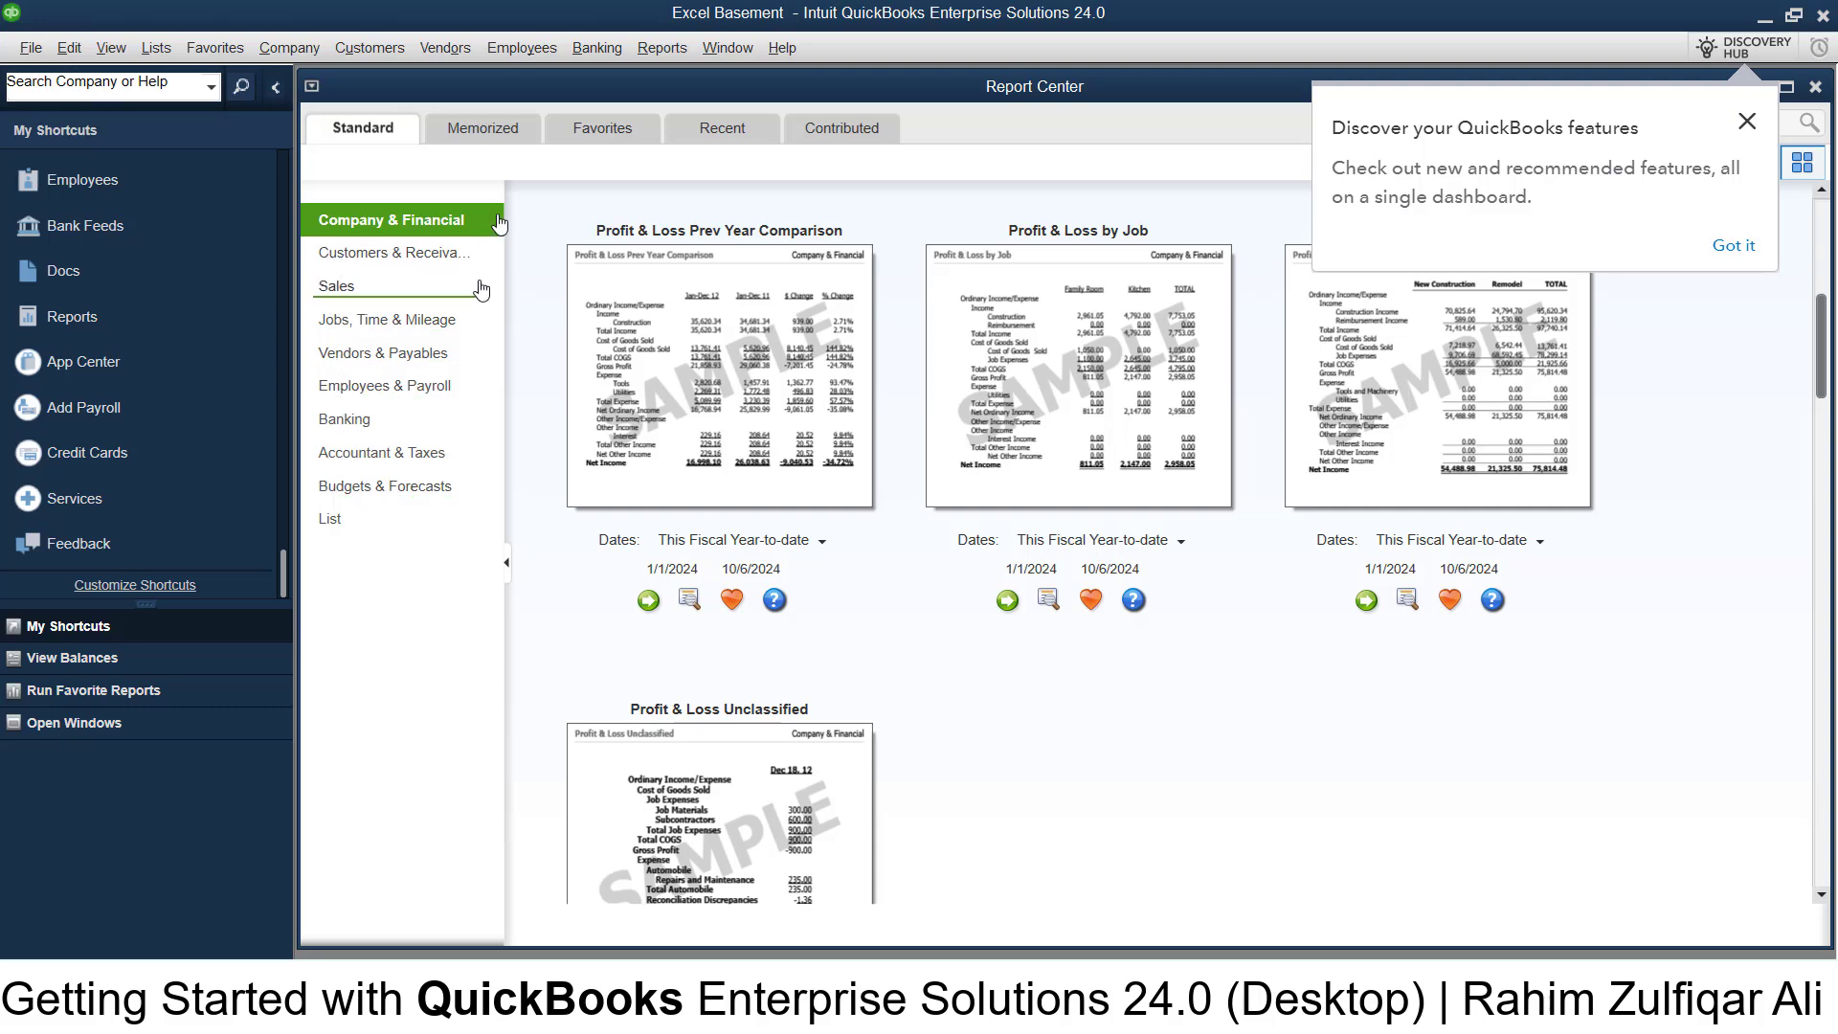
click(500, 139)
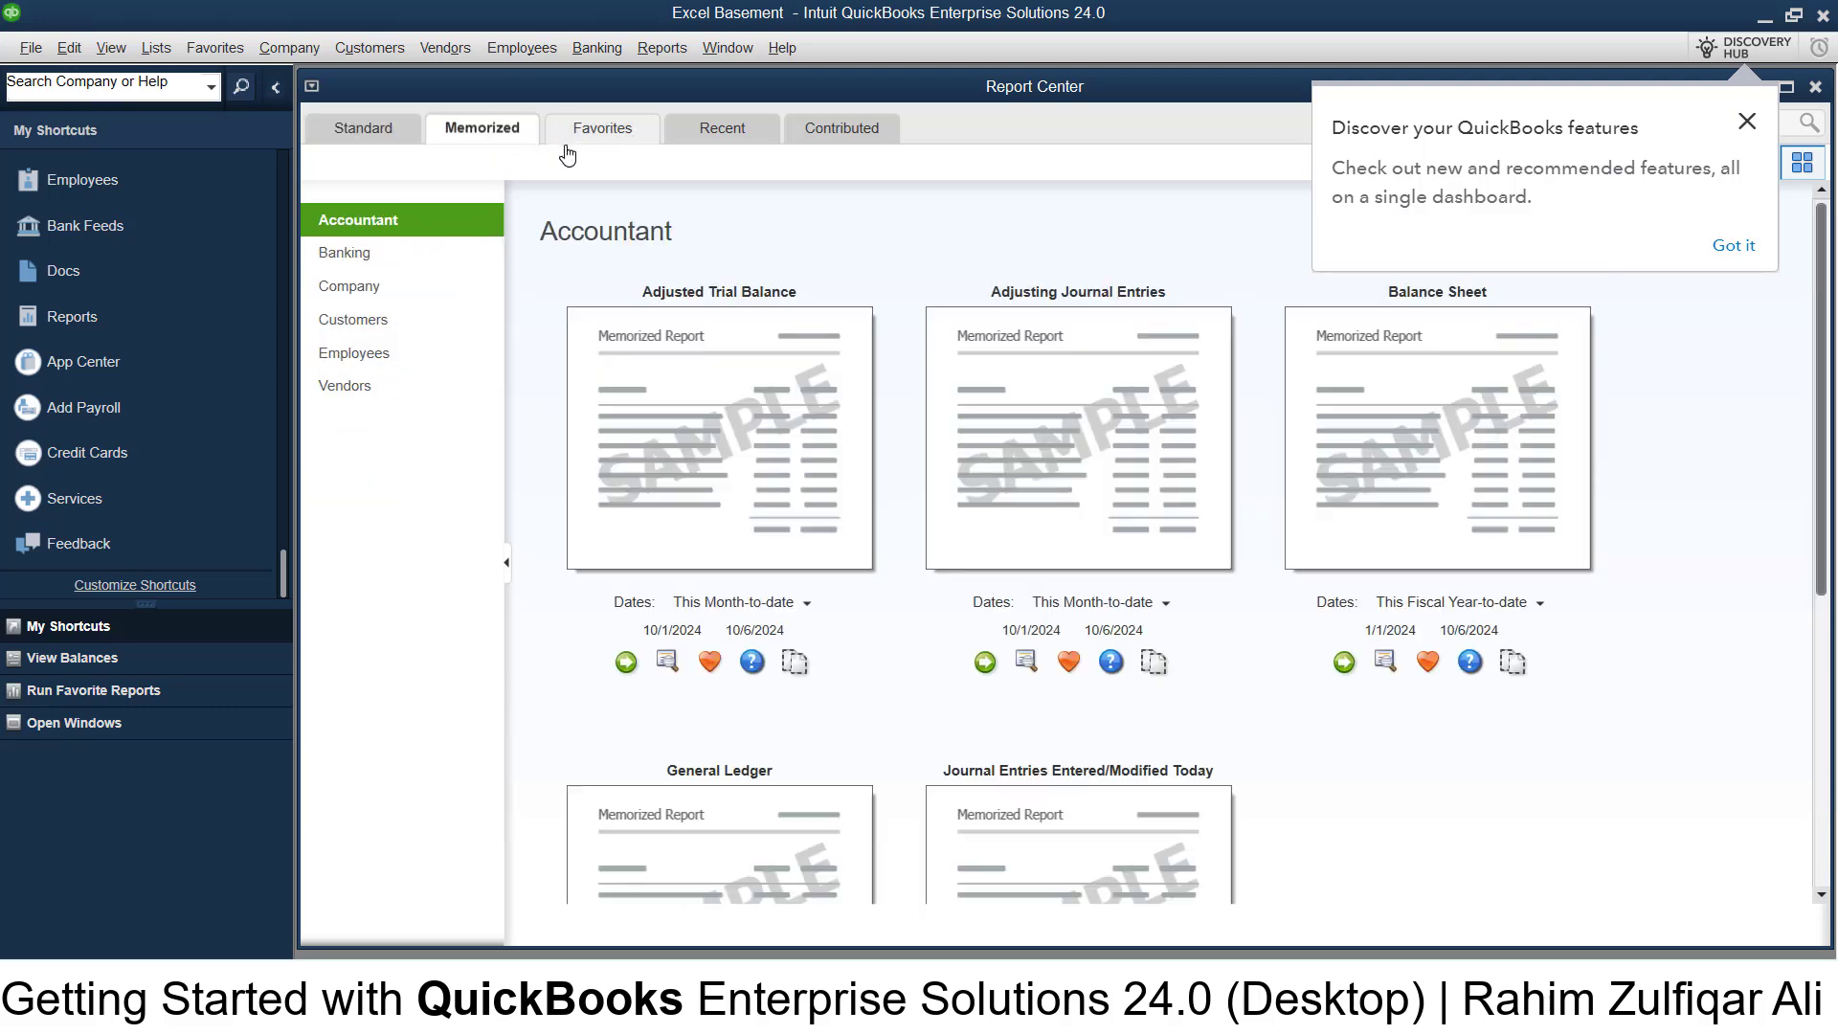
click(356, 127)
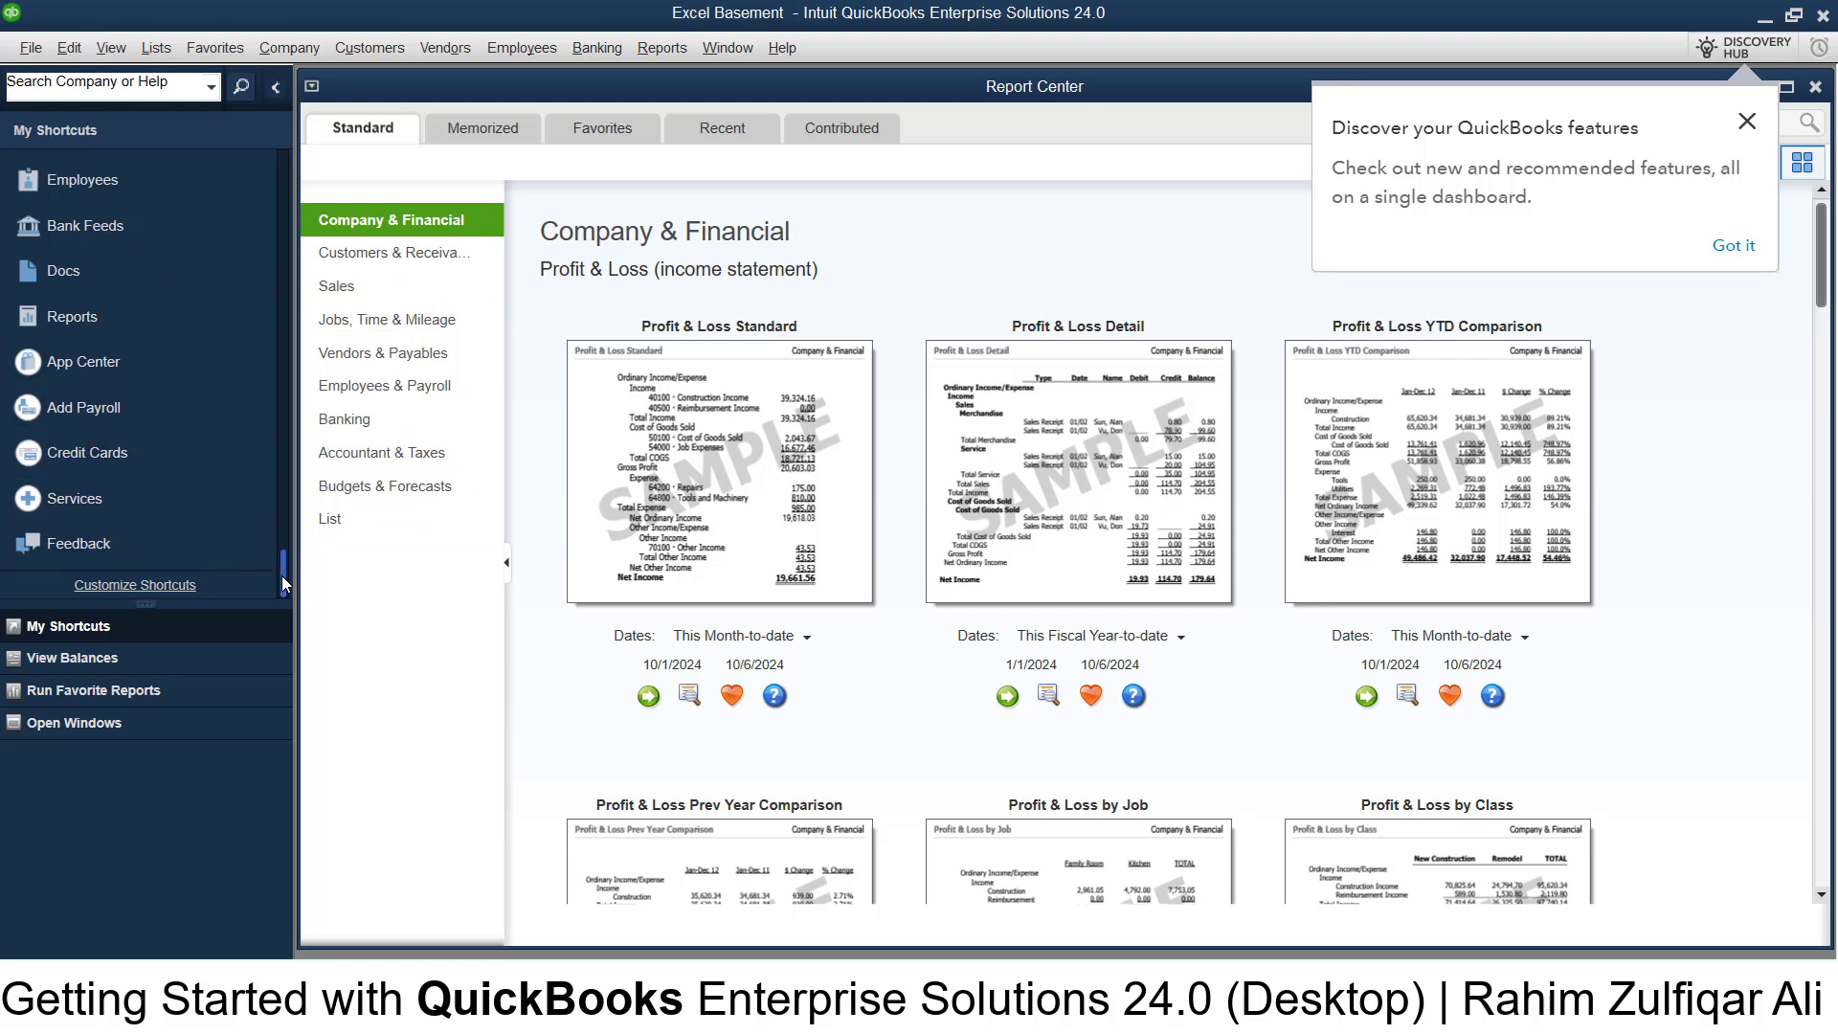
drag(282, 576, 282, 493)
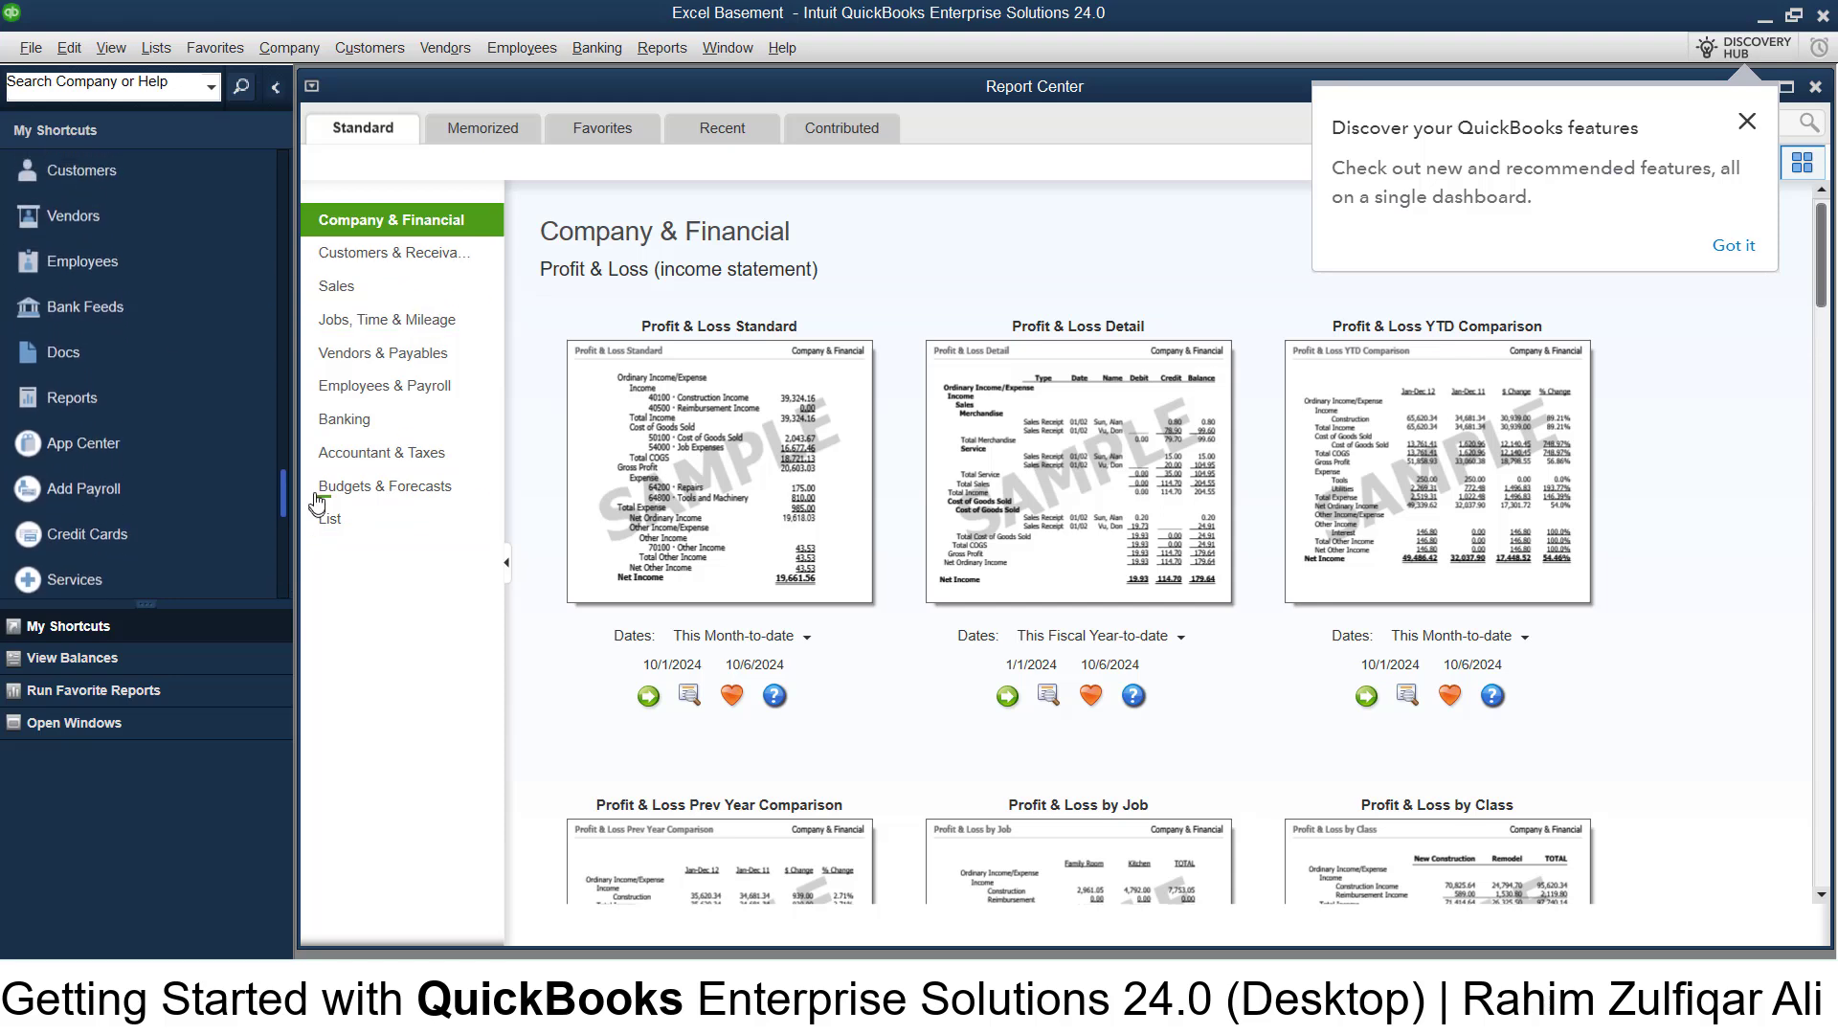
click(143, 226)
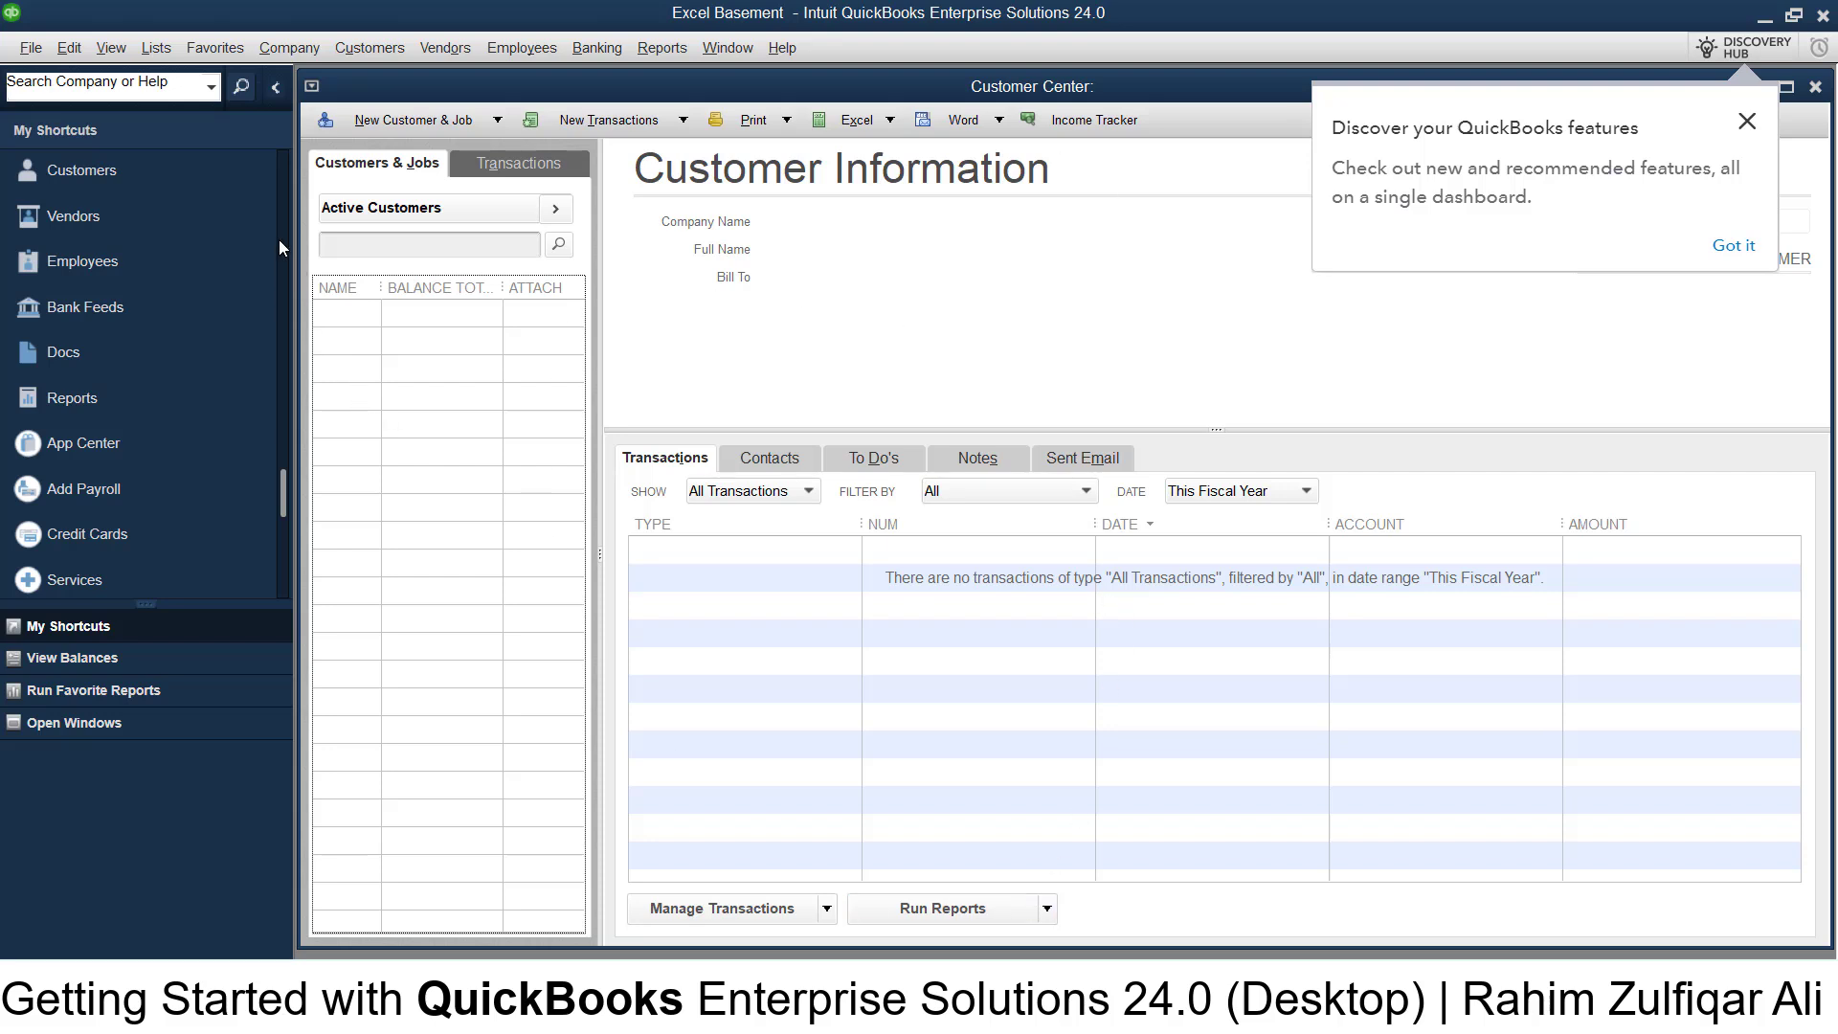
scroll(279, 239, up, 5)
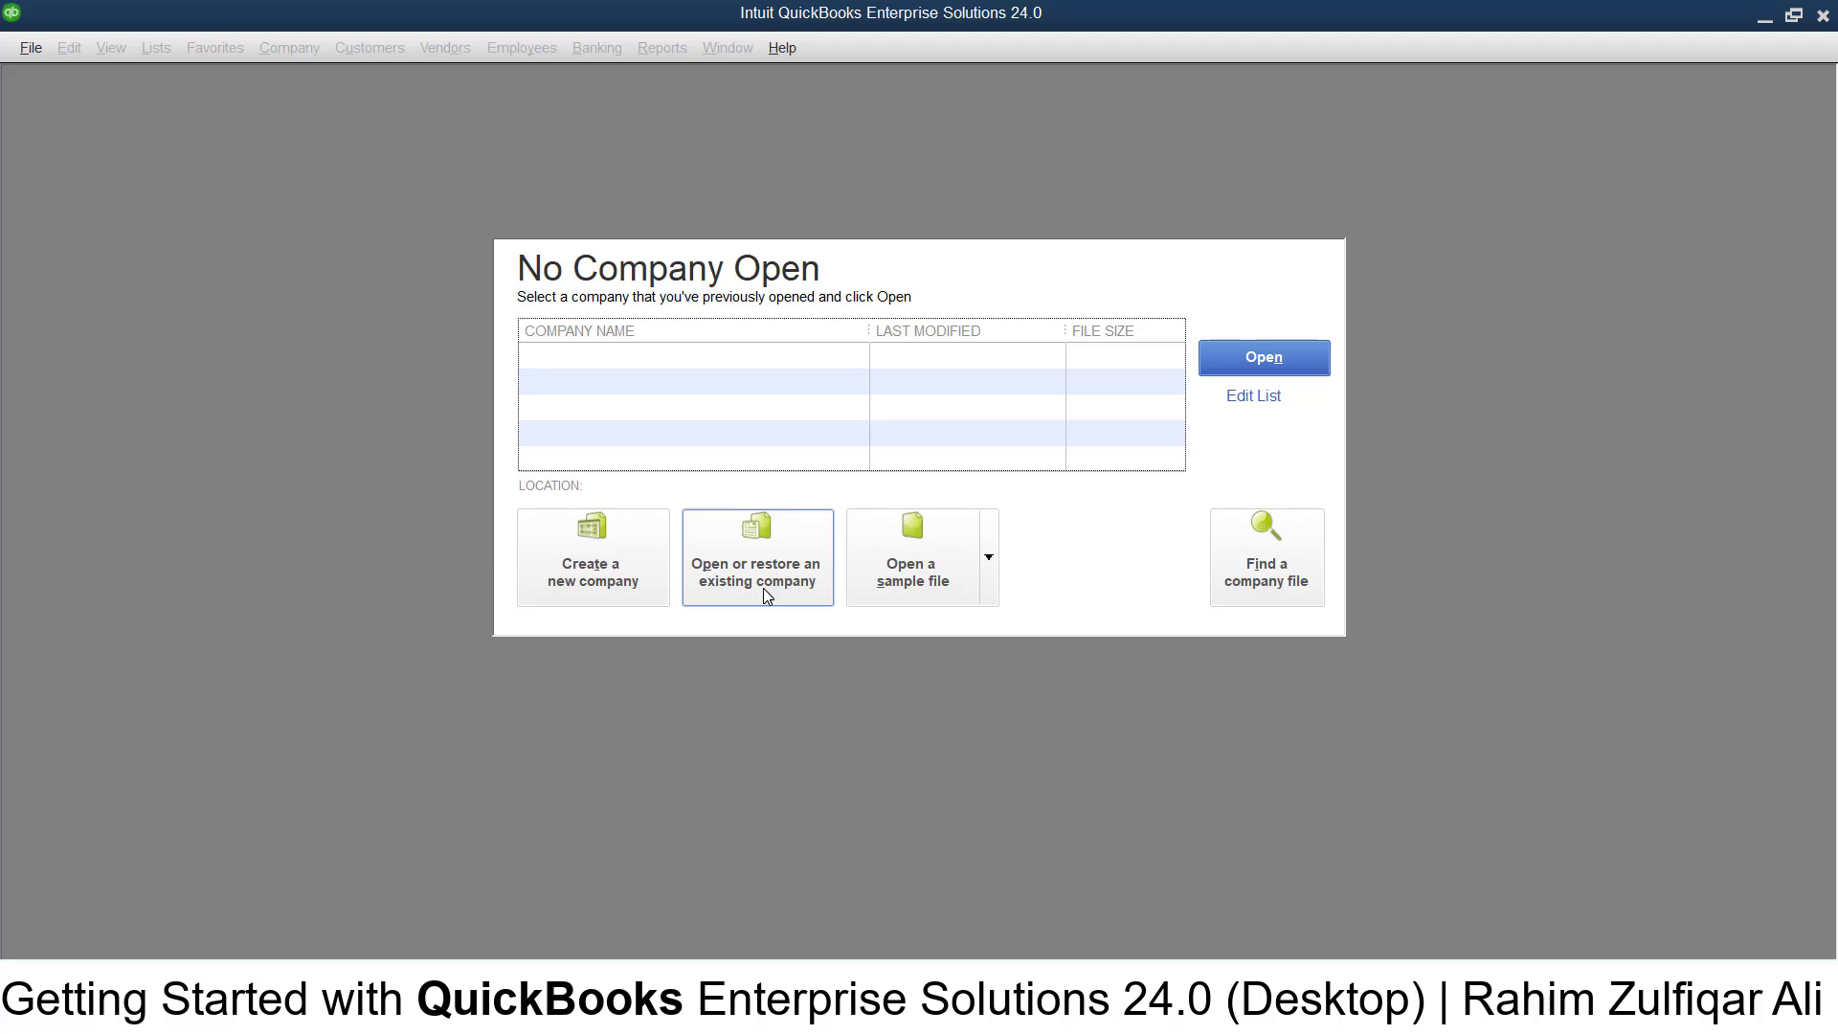
click(766, 595)
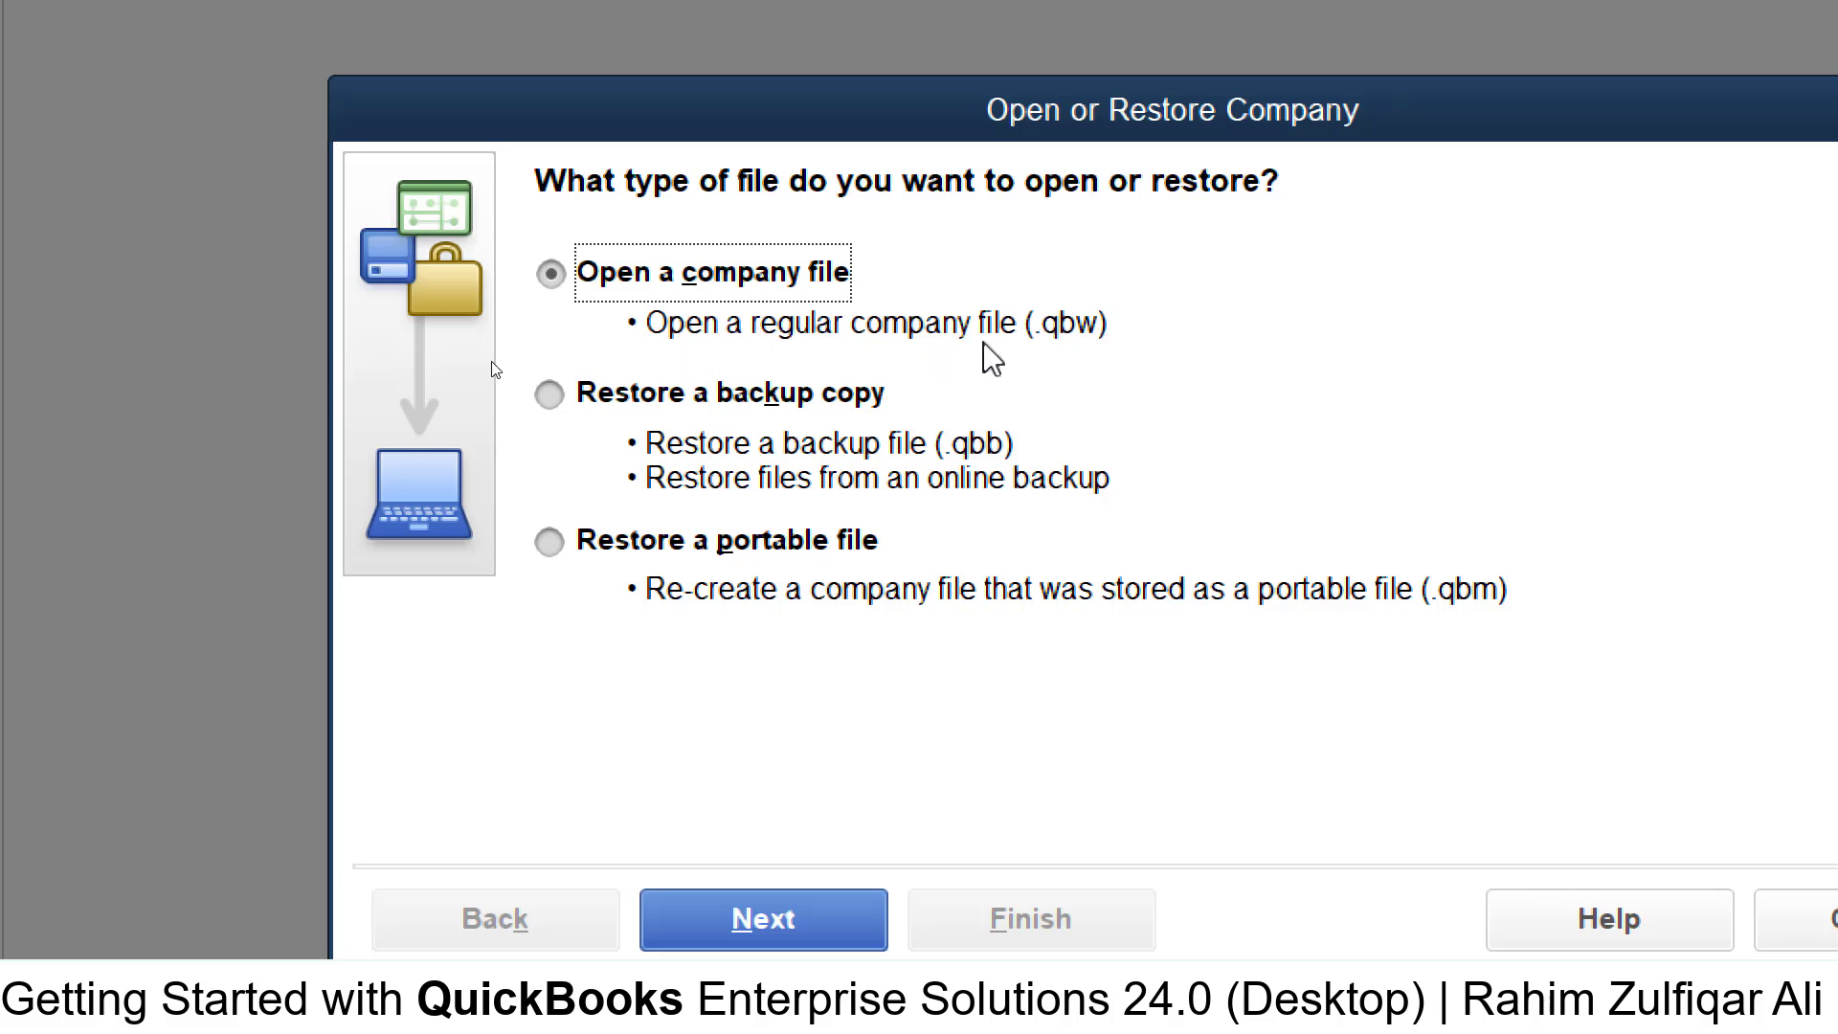
click(752, 402)
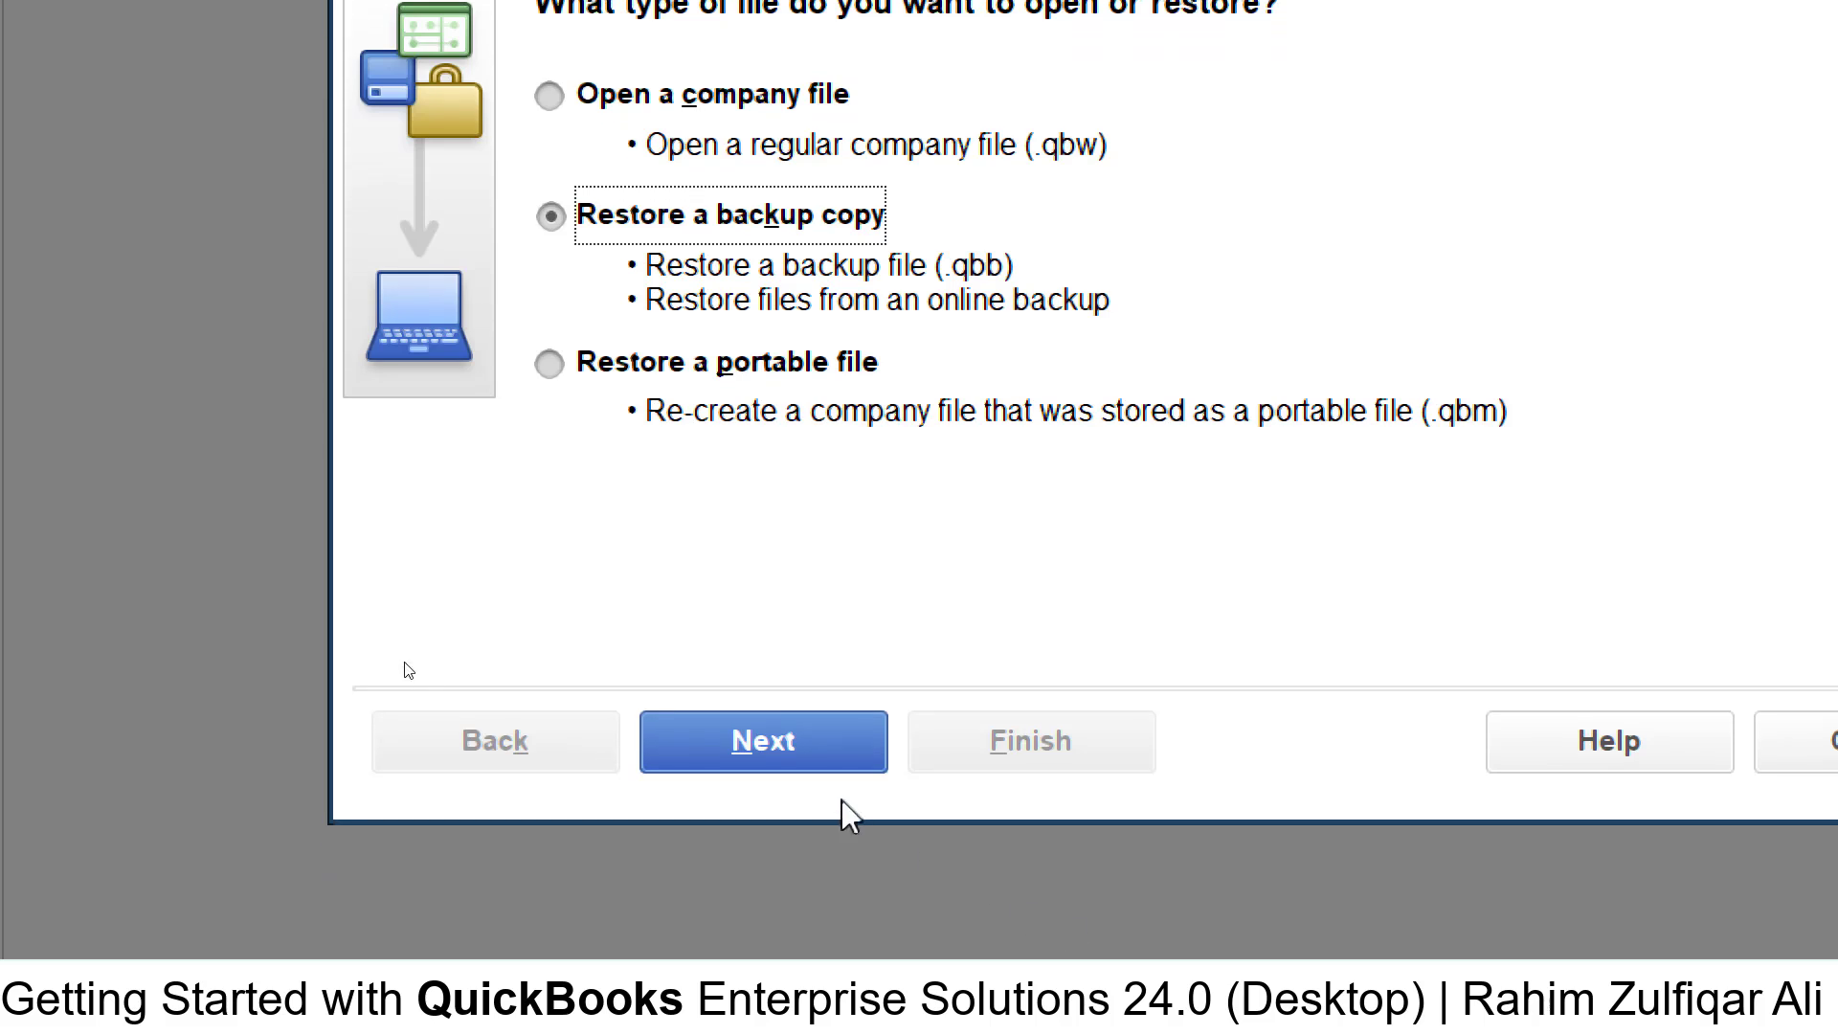
click(764, 881)
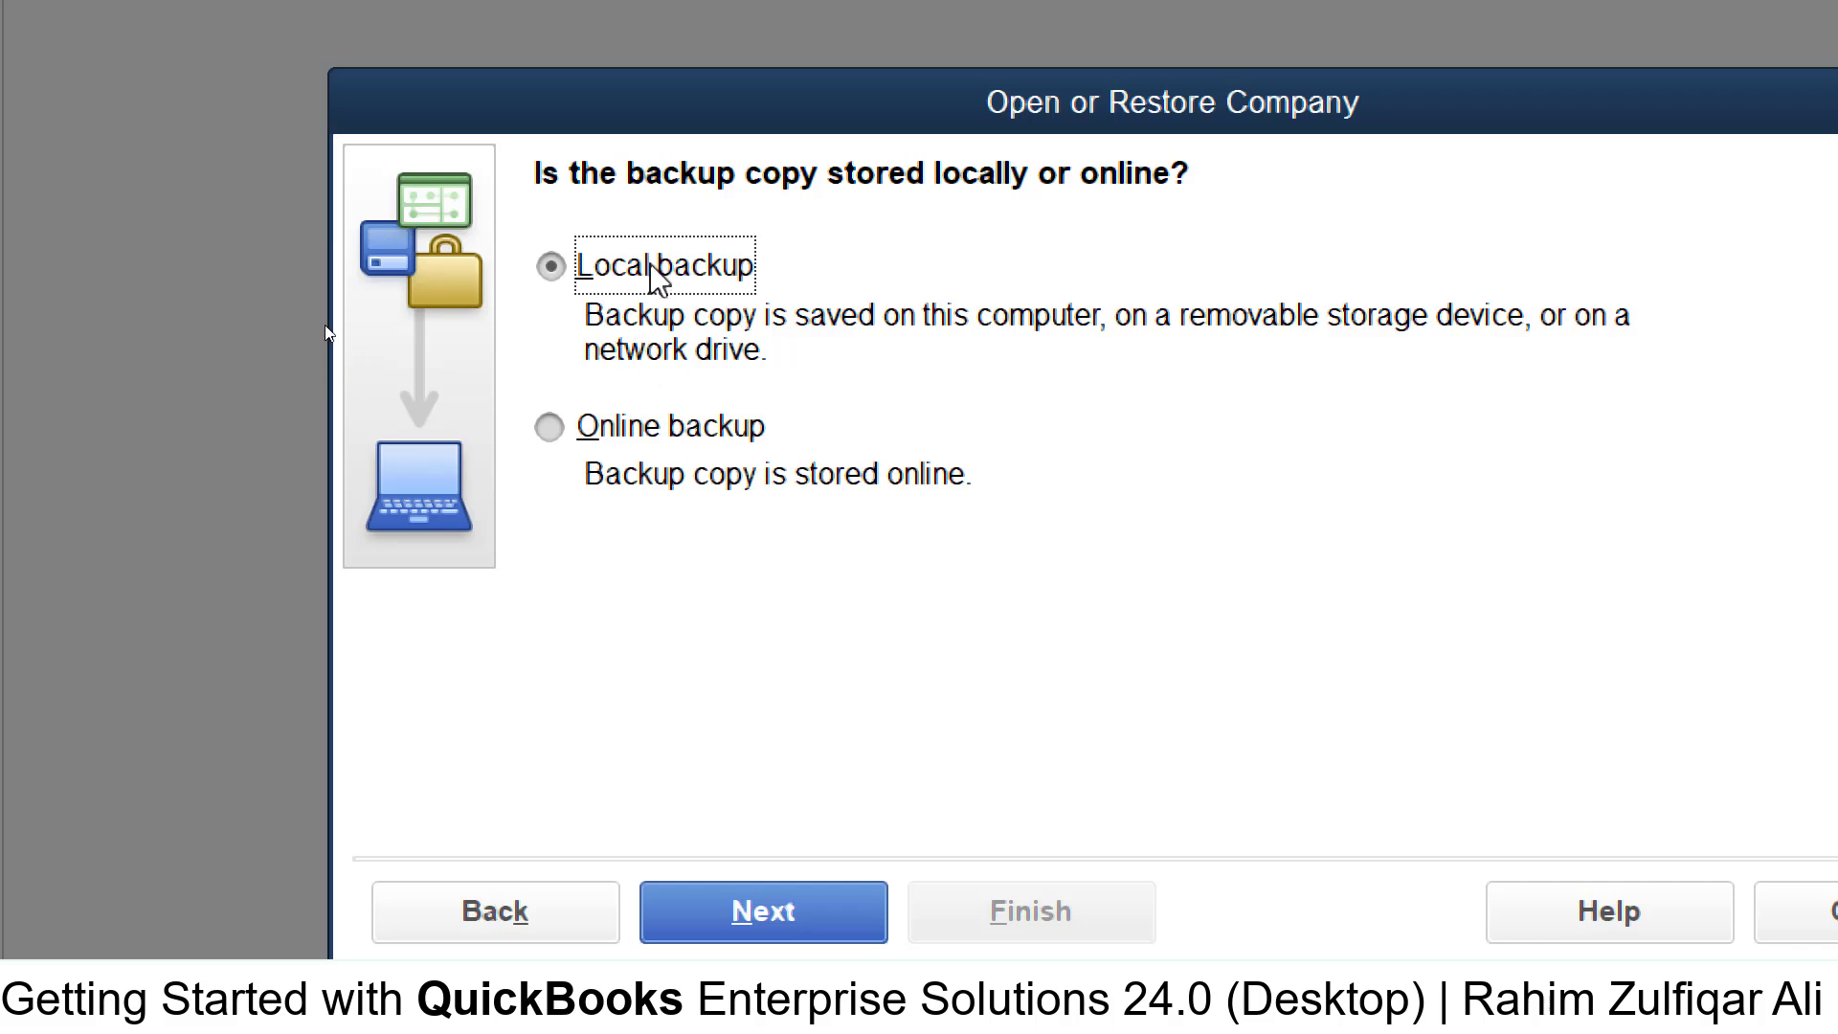
click(634, 436)
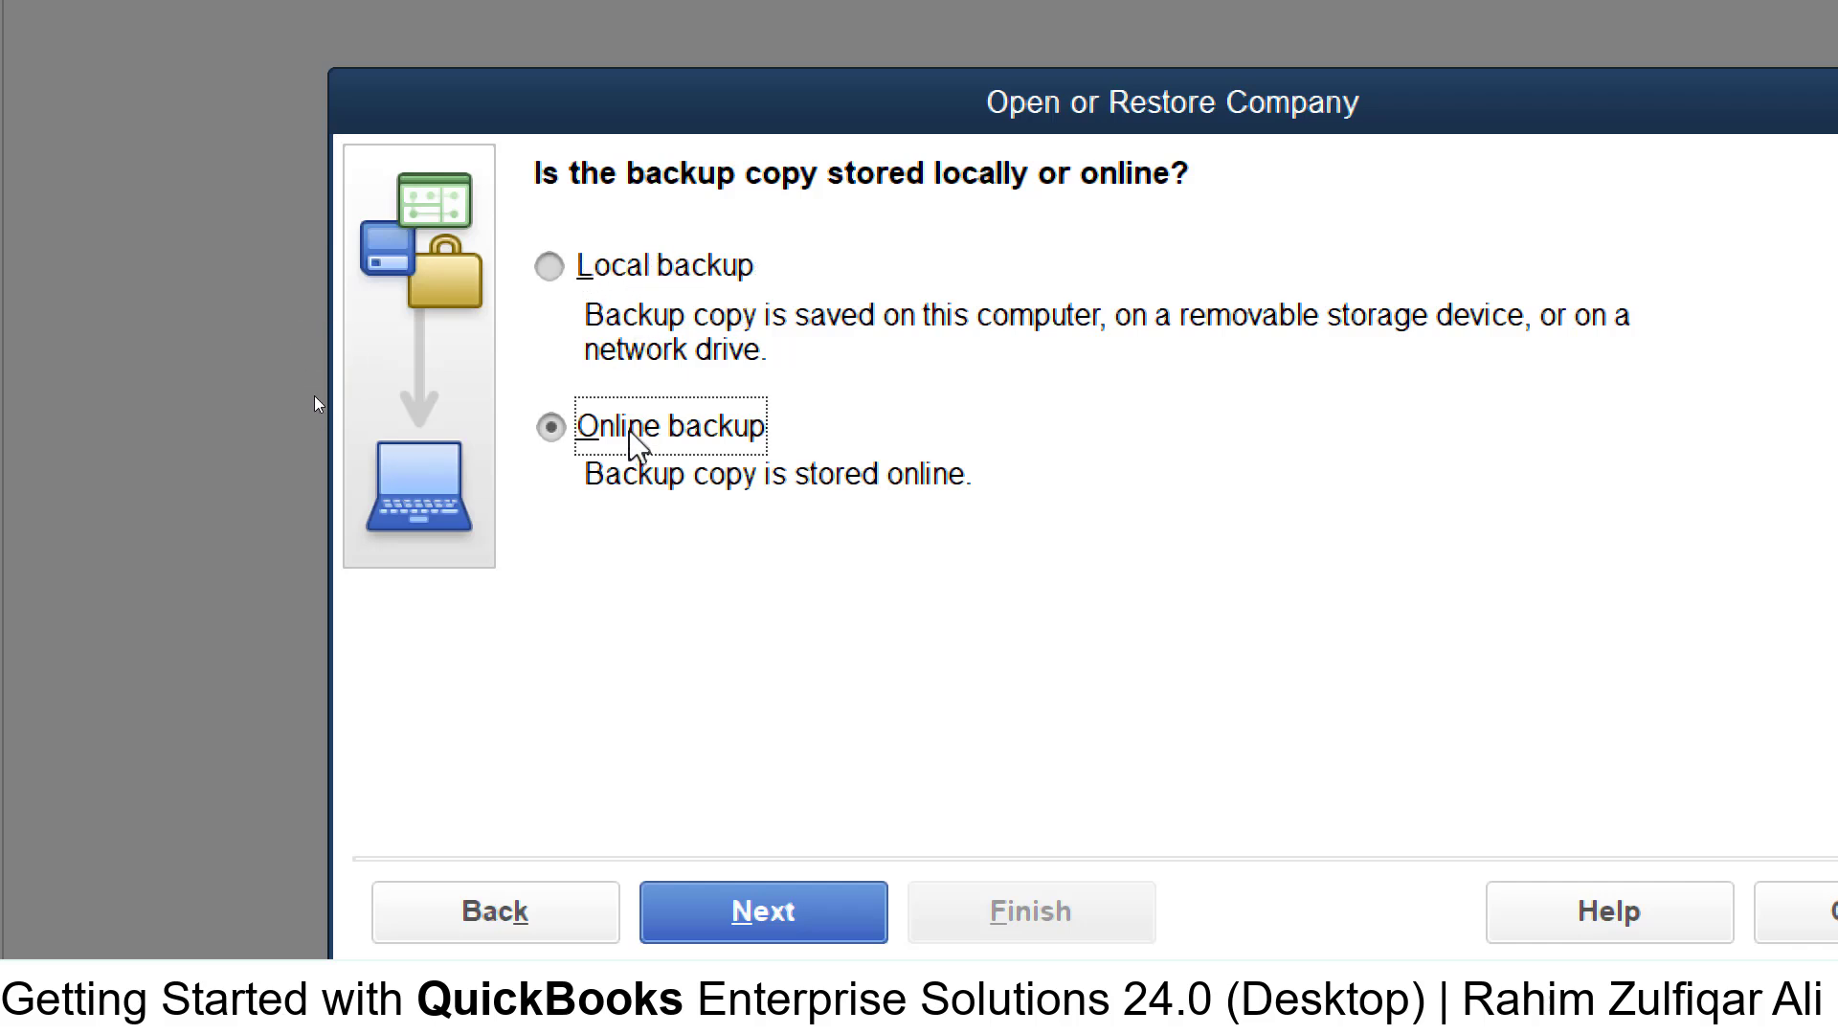
click(616, 268)
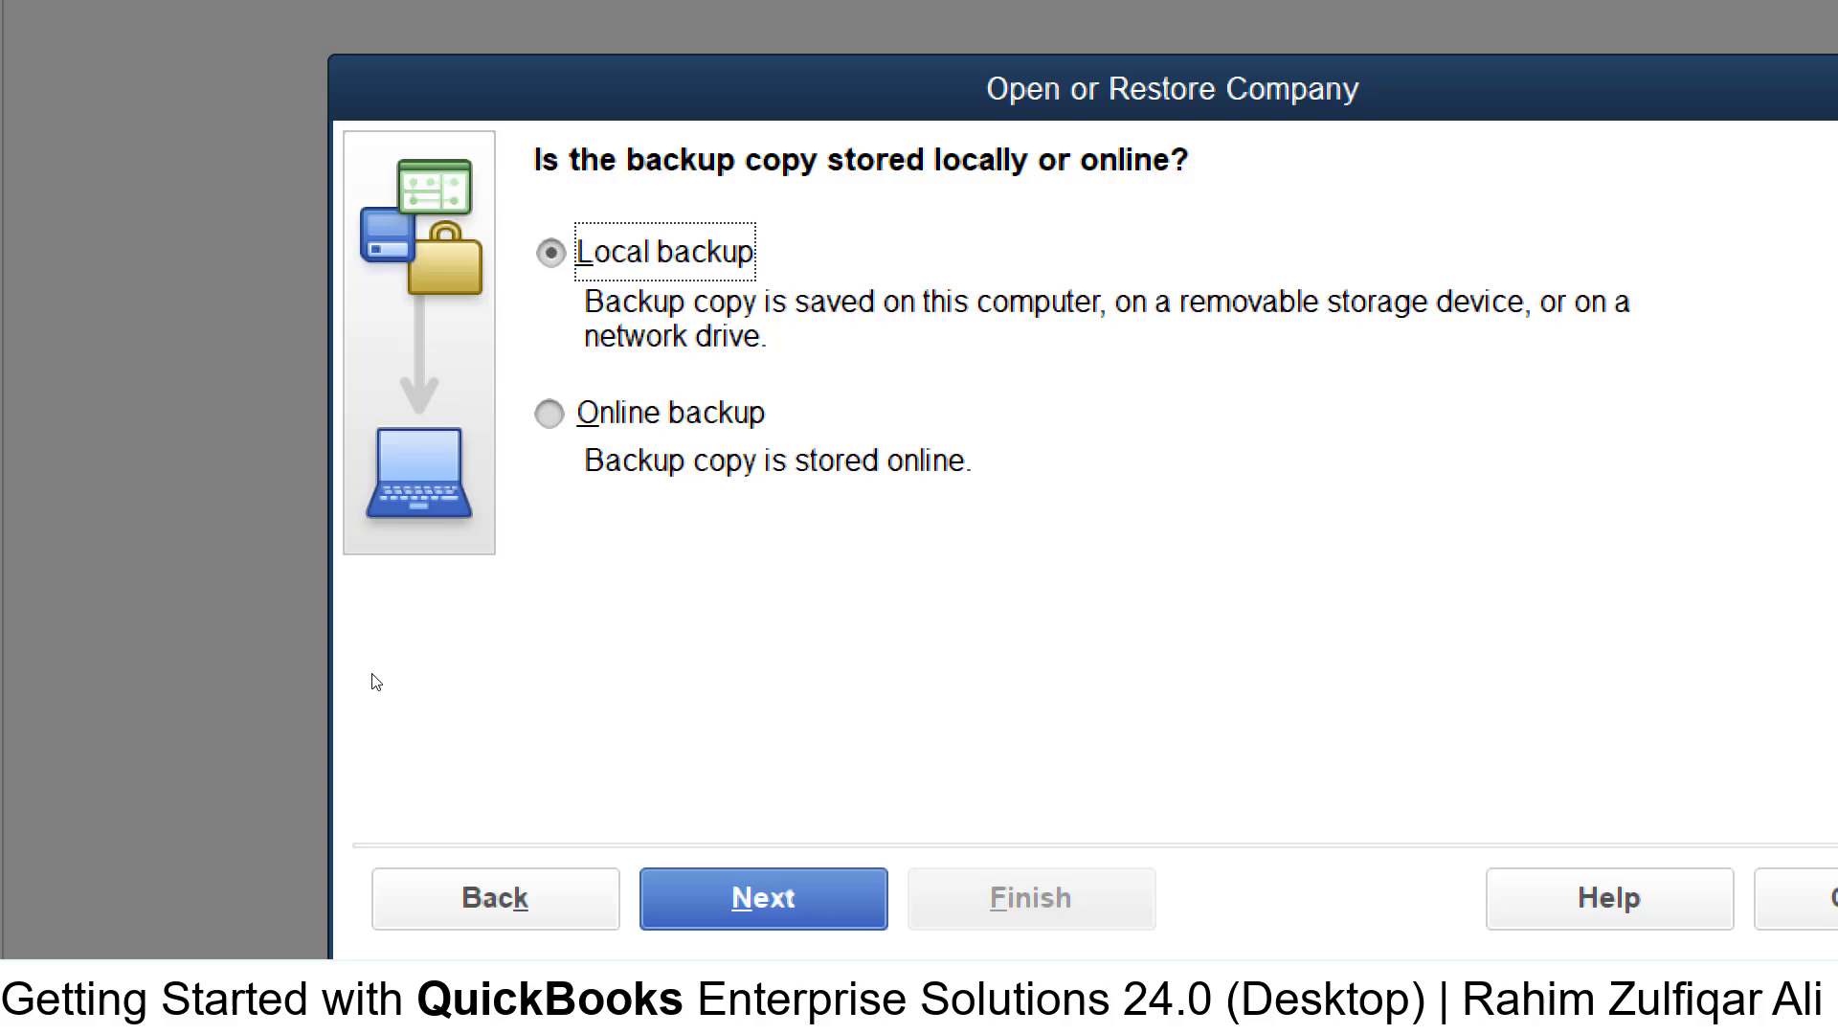
click(757, 900)
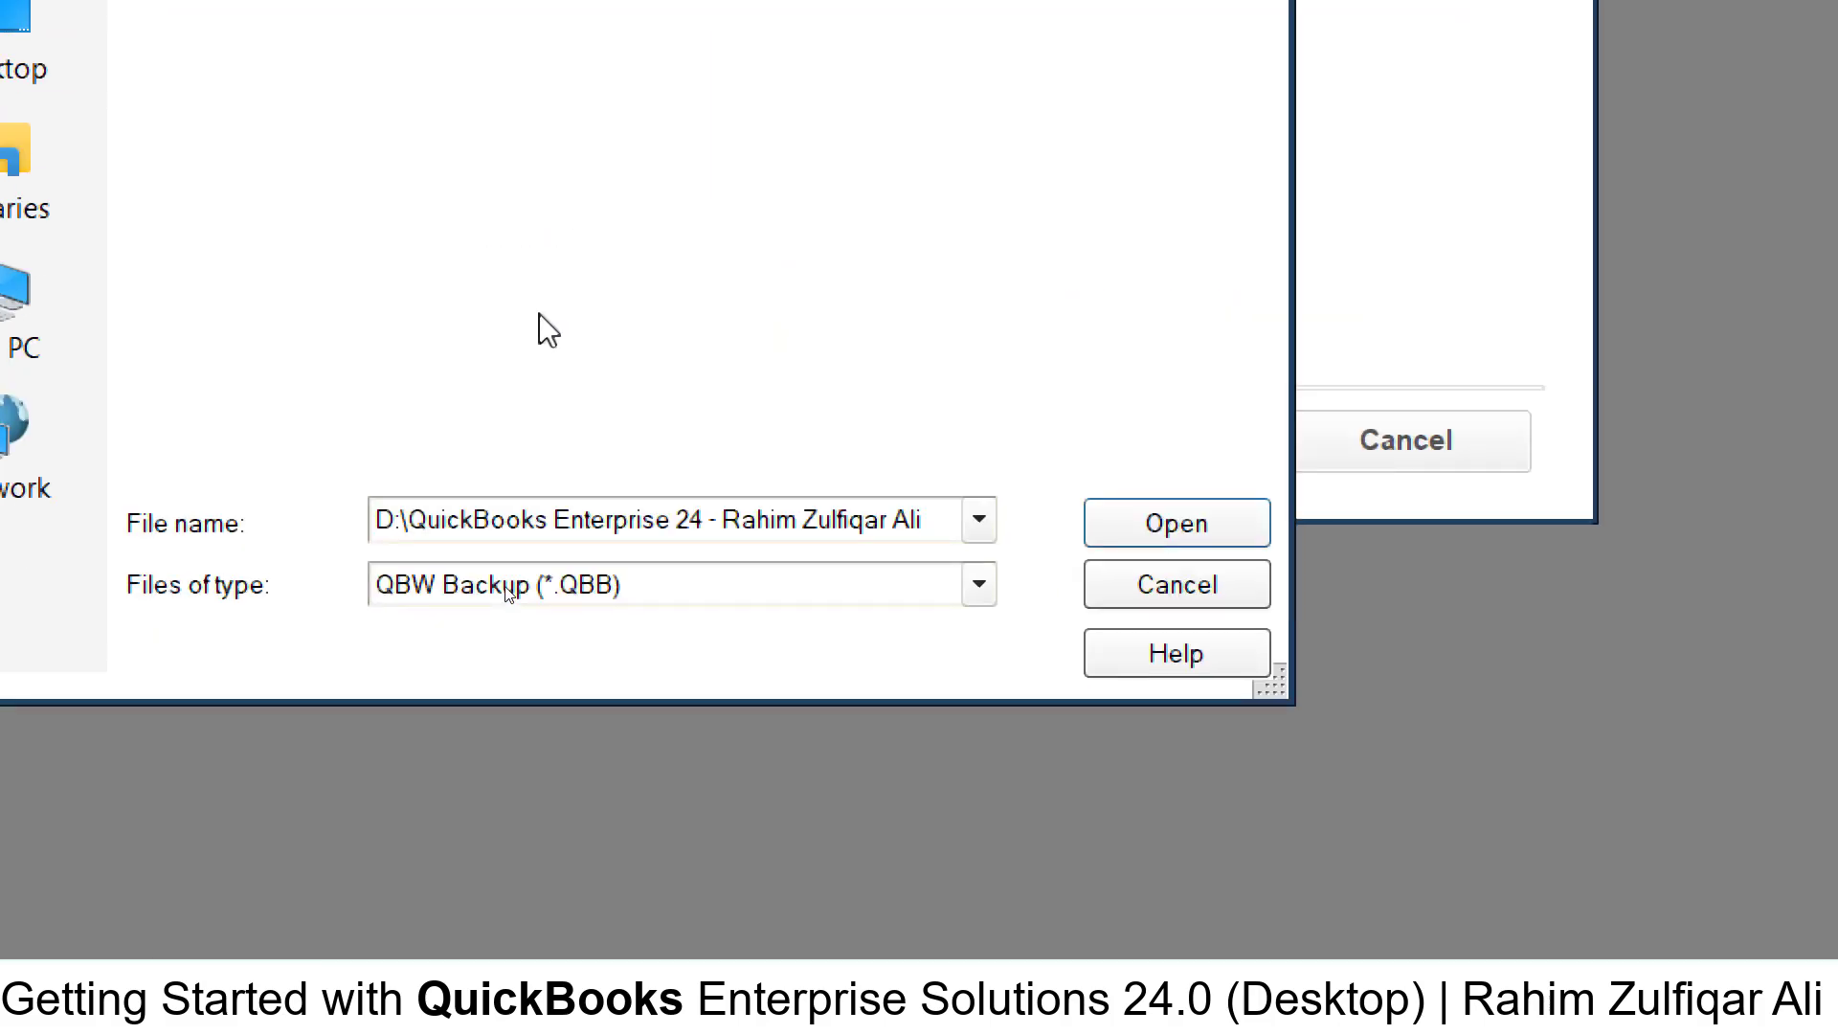
key(Return)
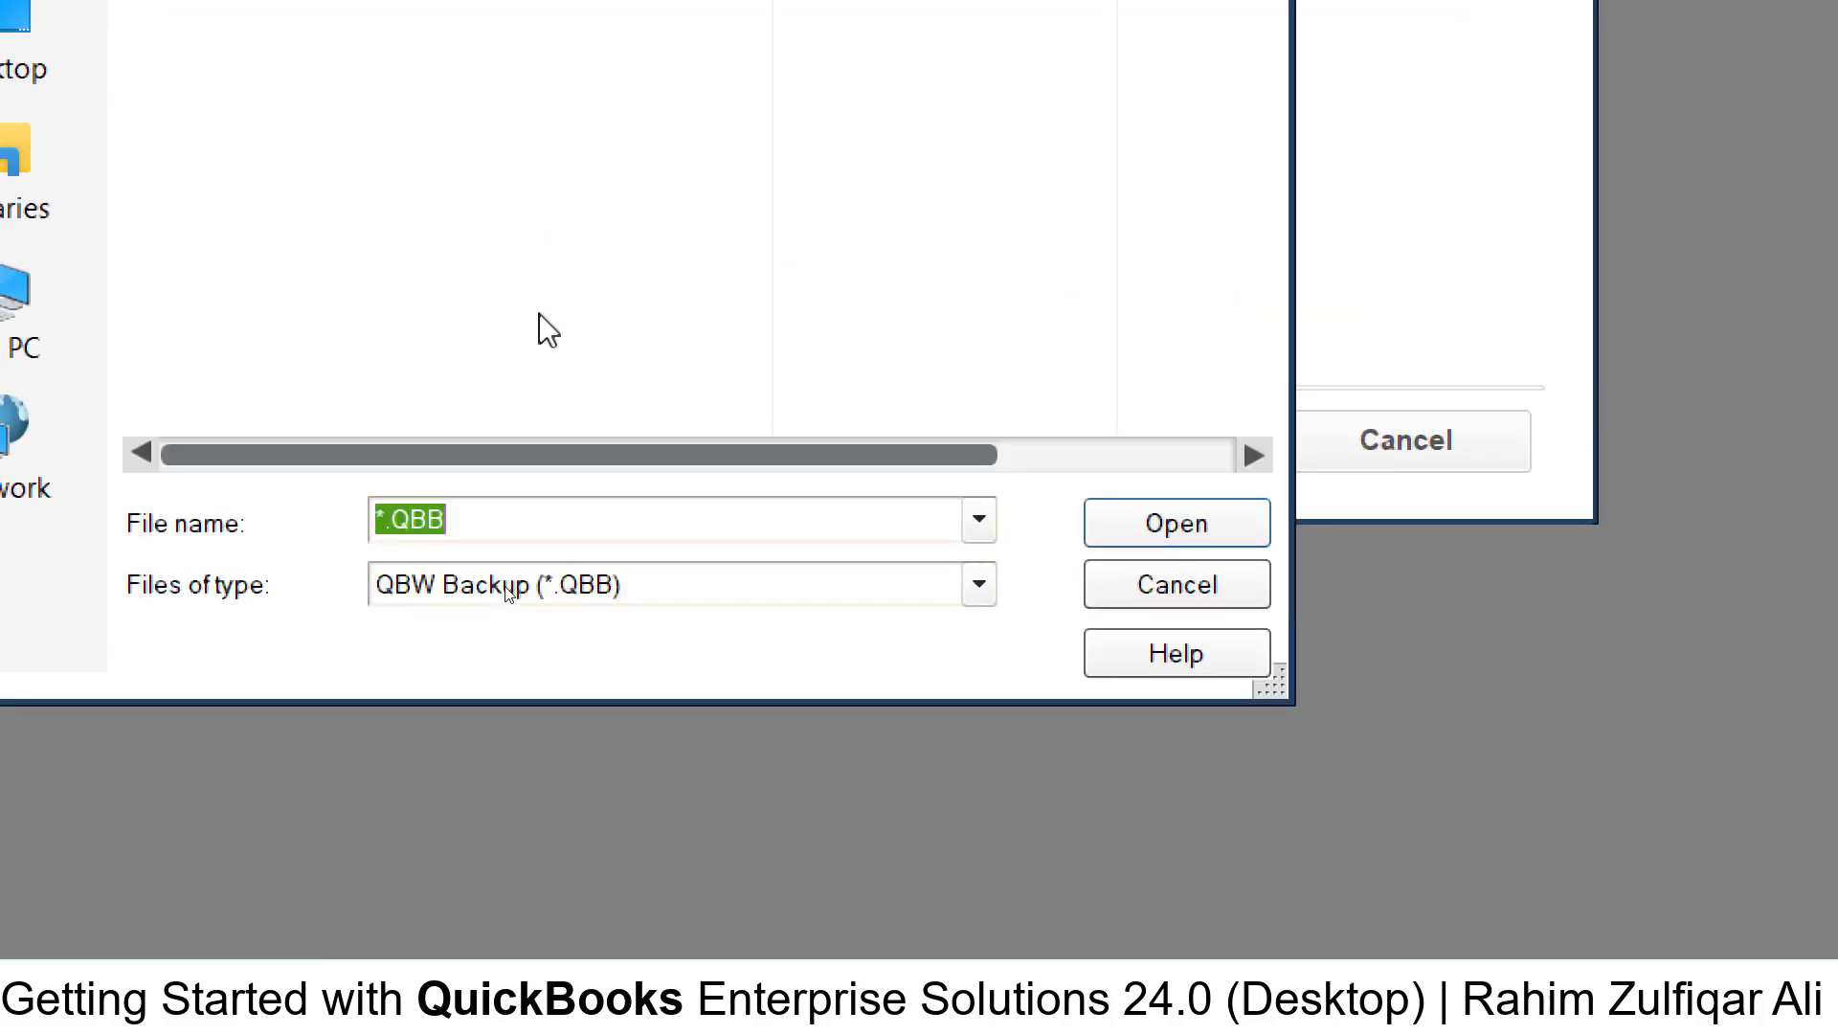
click(857, 431)
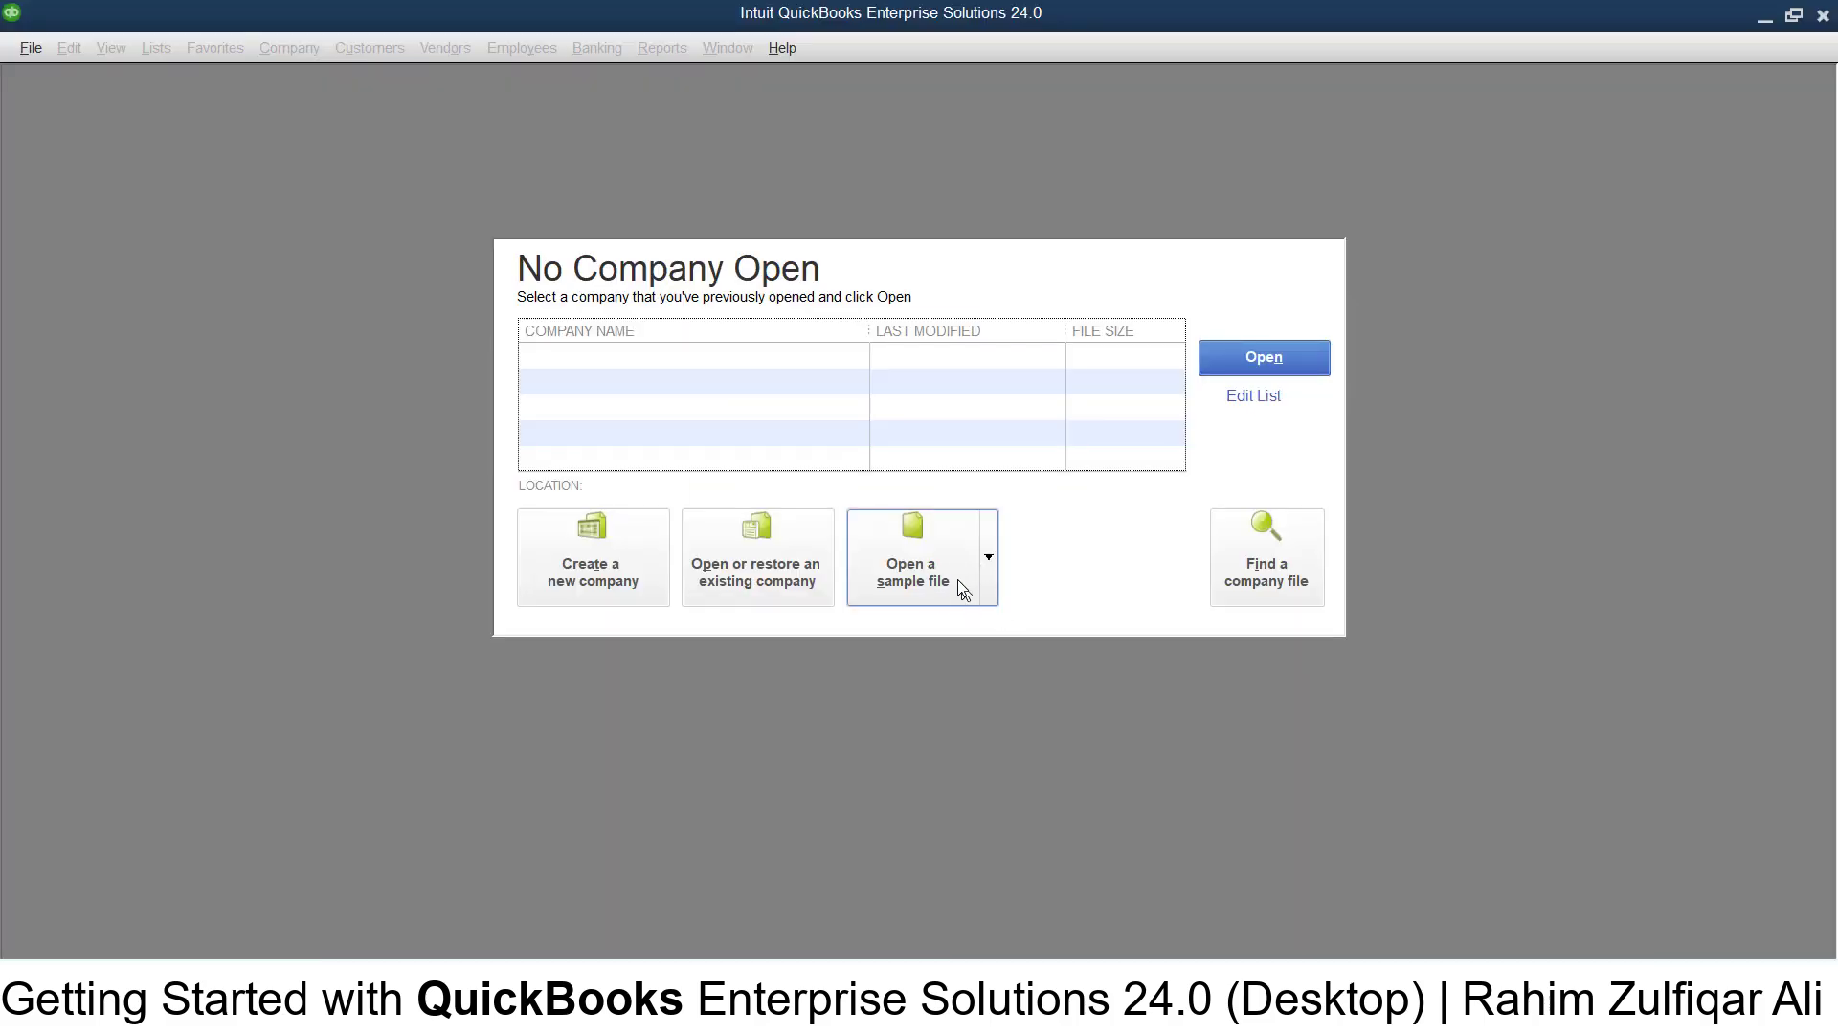
click(989, 580)
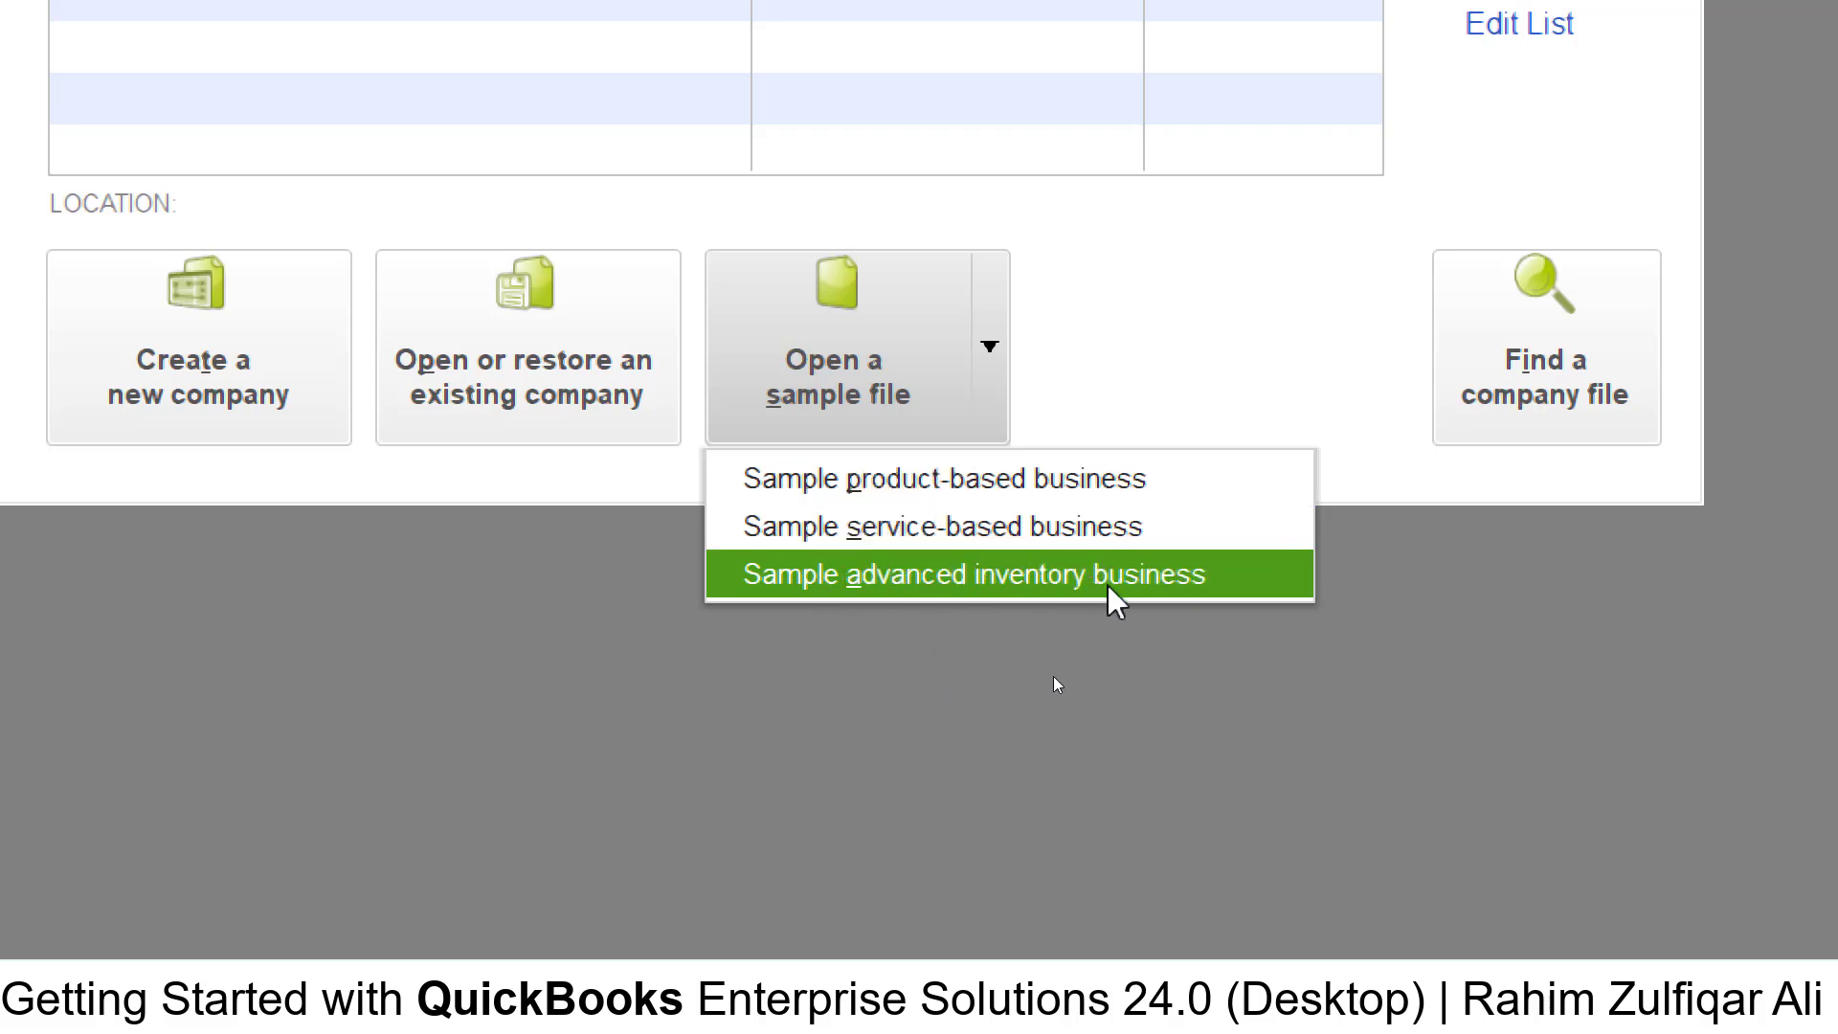
click(1103, 660)
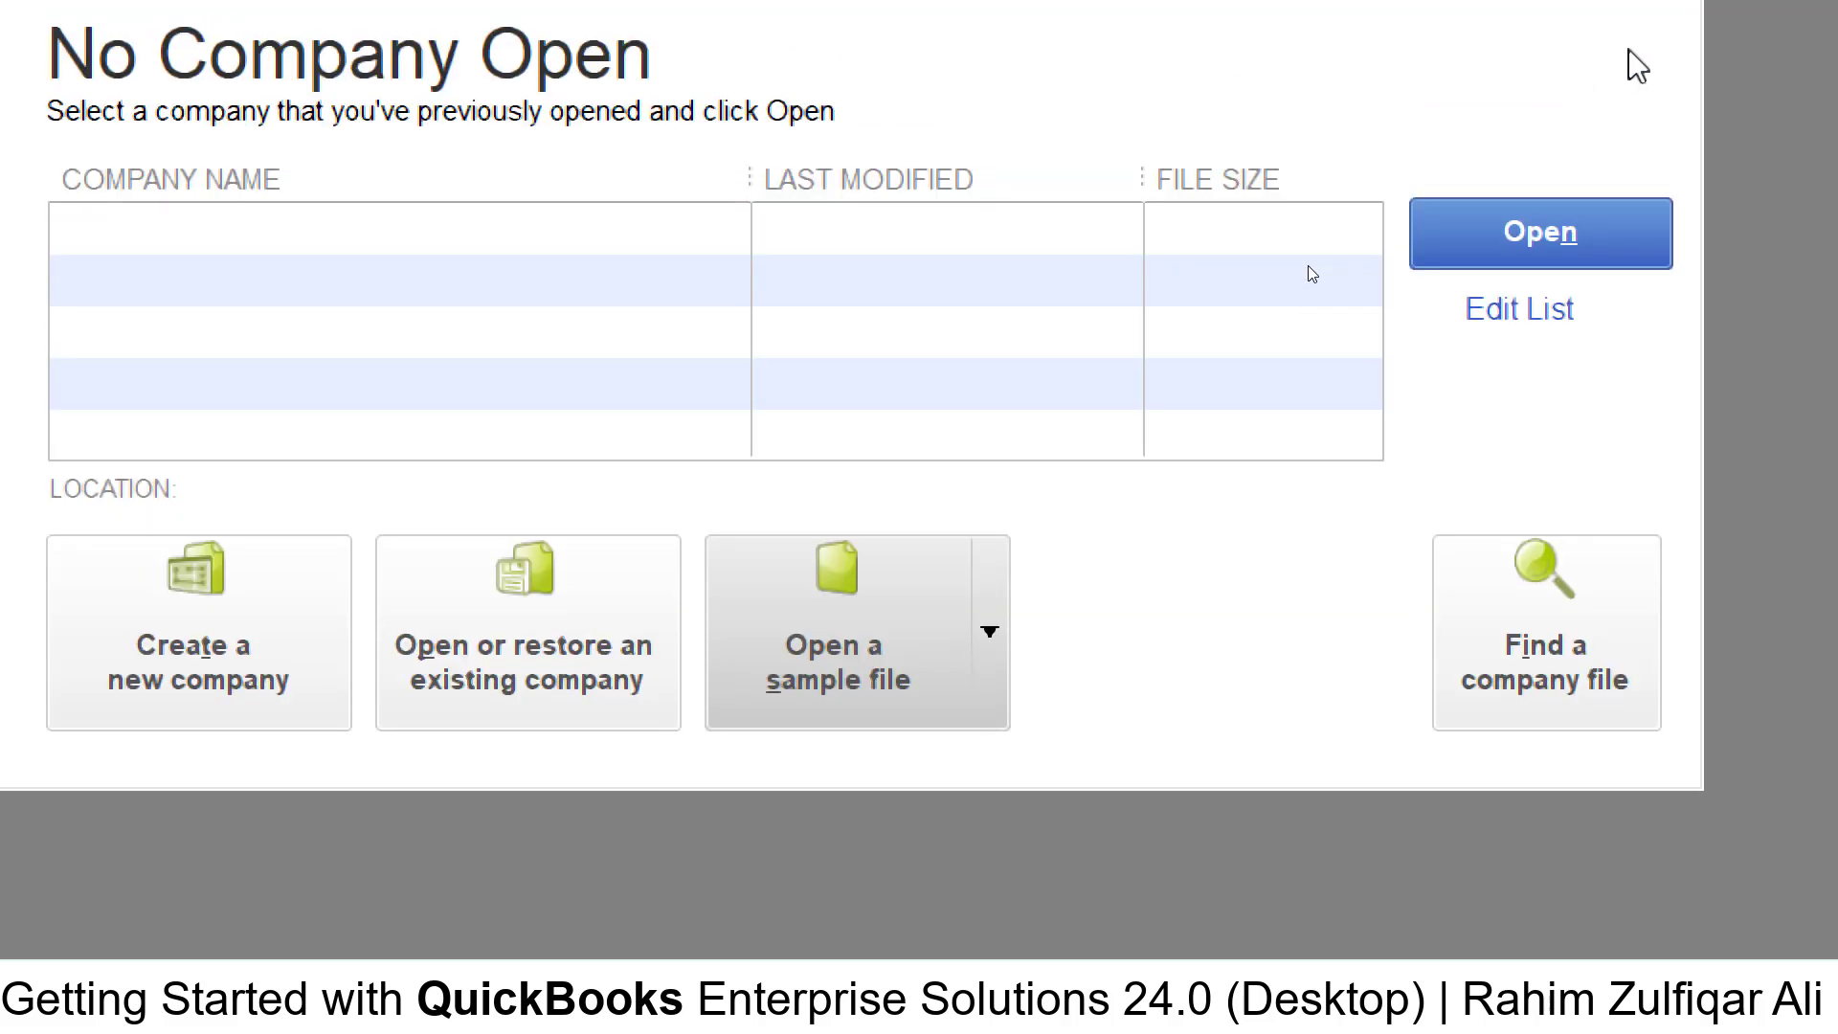